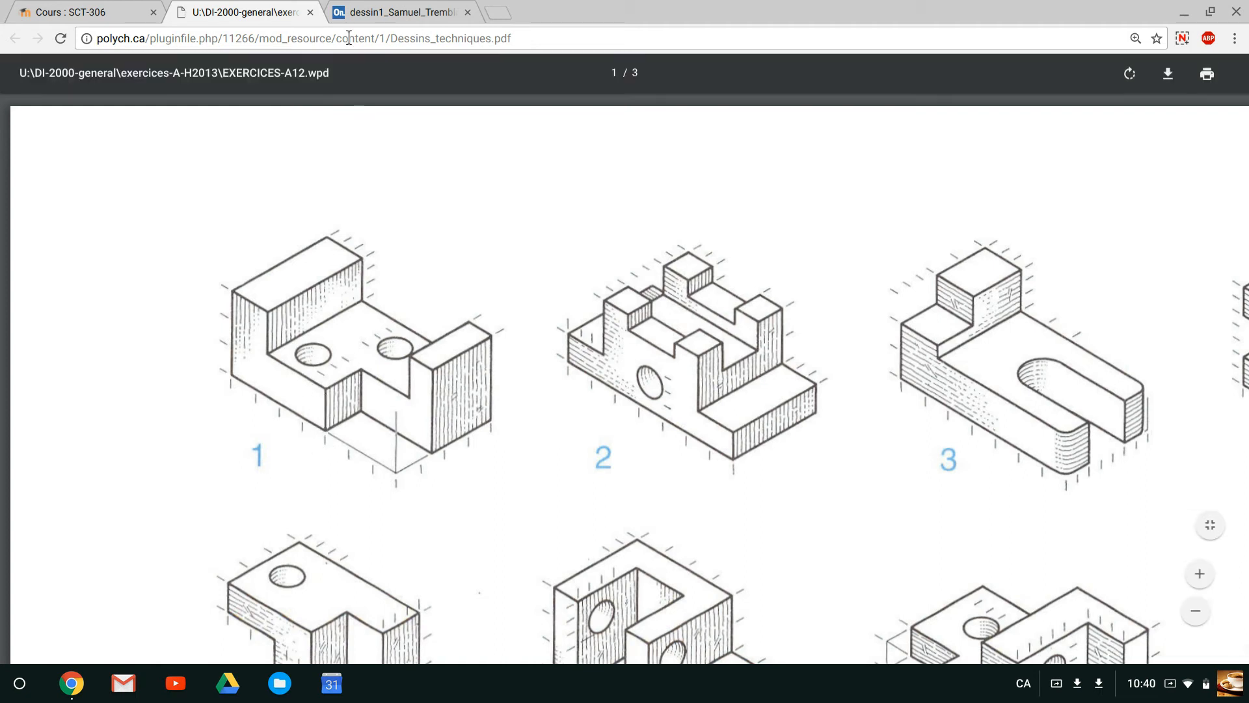
Step: Switch to Onshape and, in a new sketch on the recessed floor face, place a point about 17 mm from the notch edge and 6 mm from the front edge
left_click(358, 15)
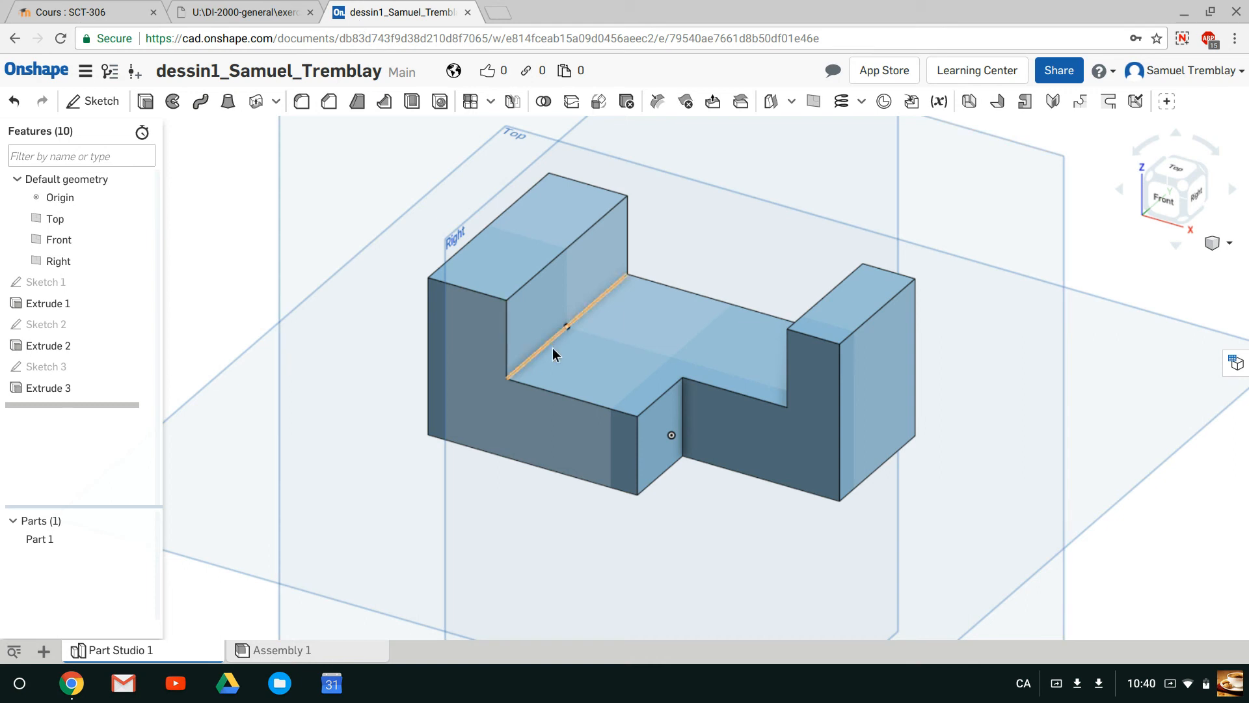
left_click(98, 112)
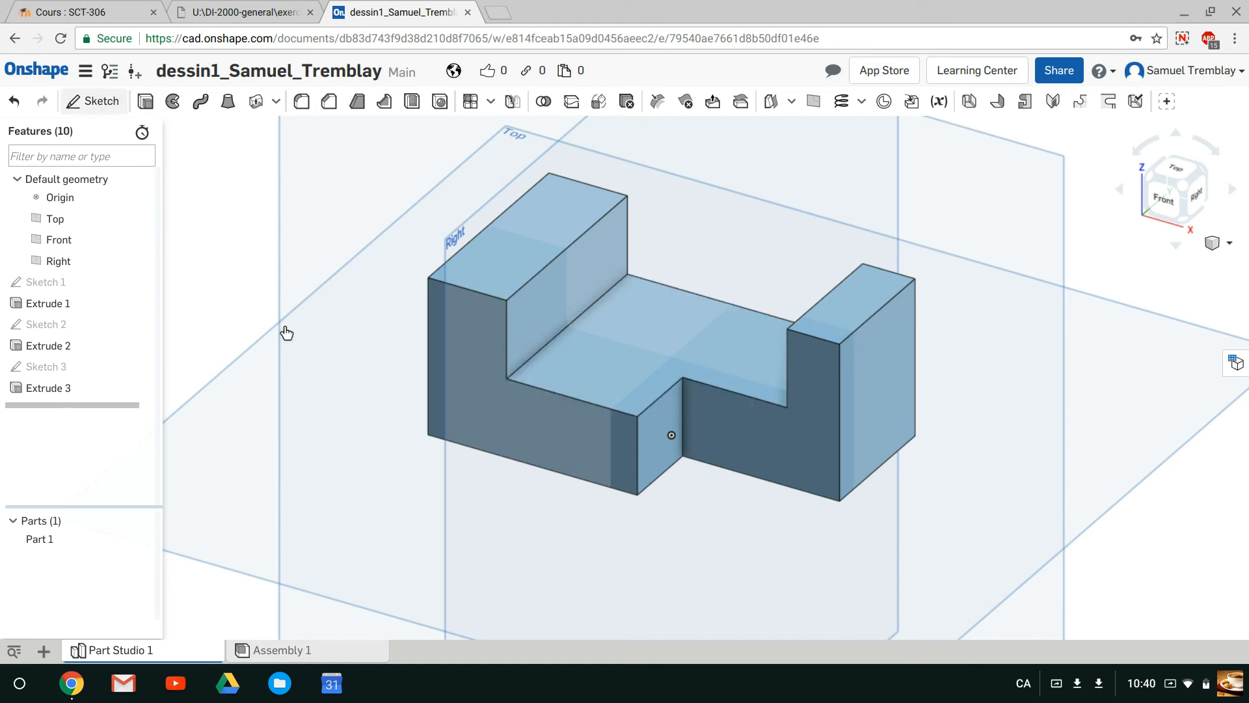
left_click(633, 367)
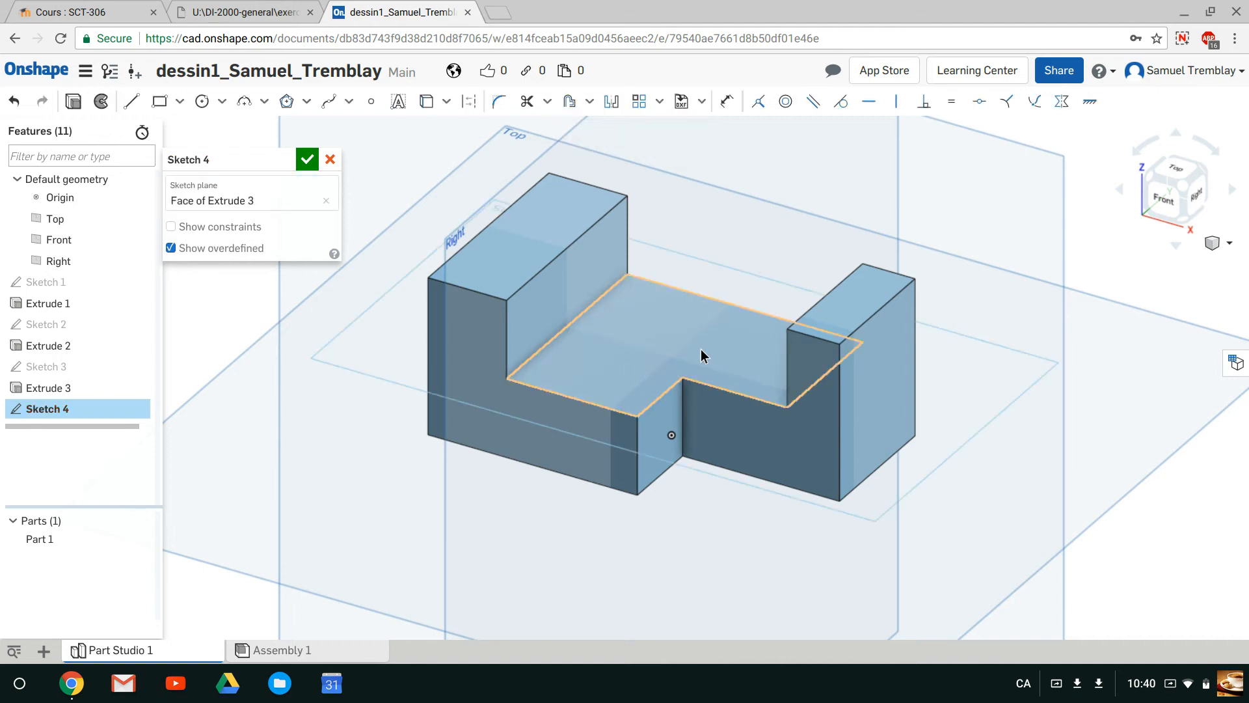
left_click(1179, 171)
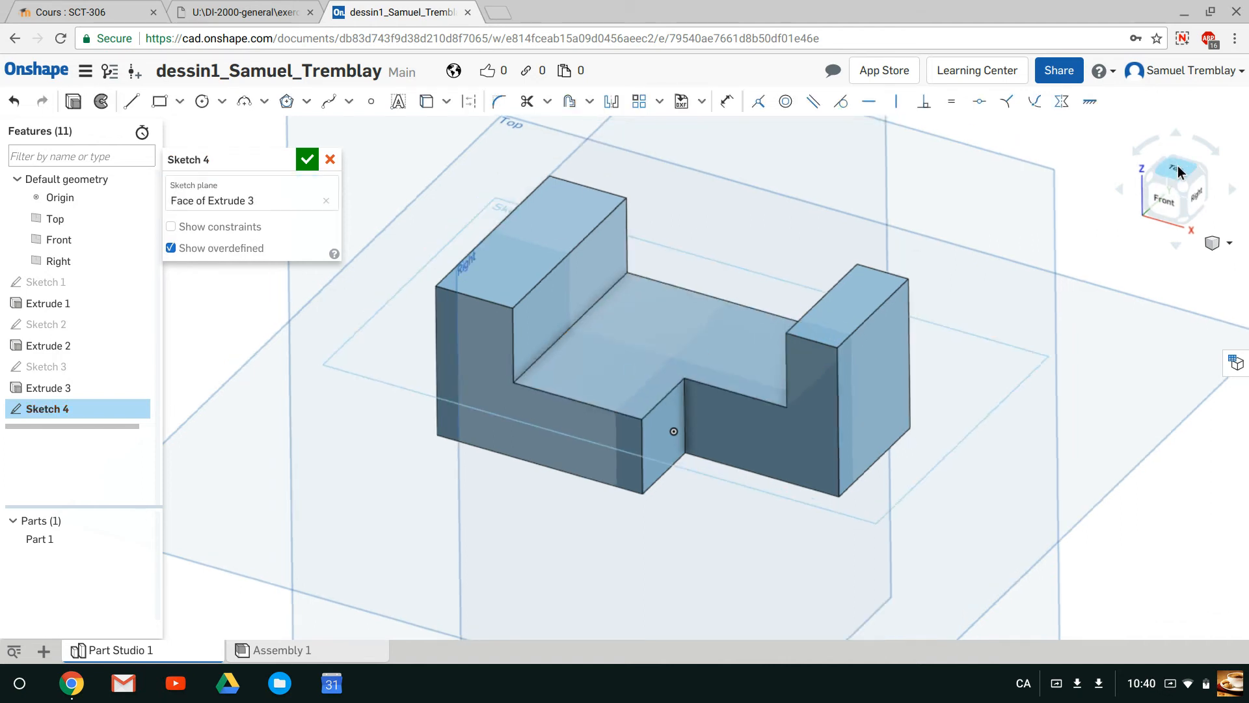
scroll(645, 412, "up", 5)
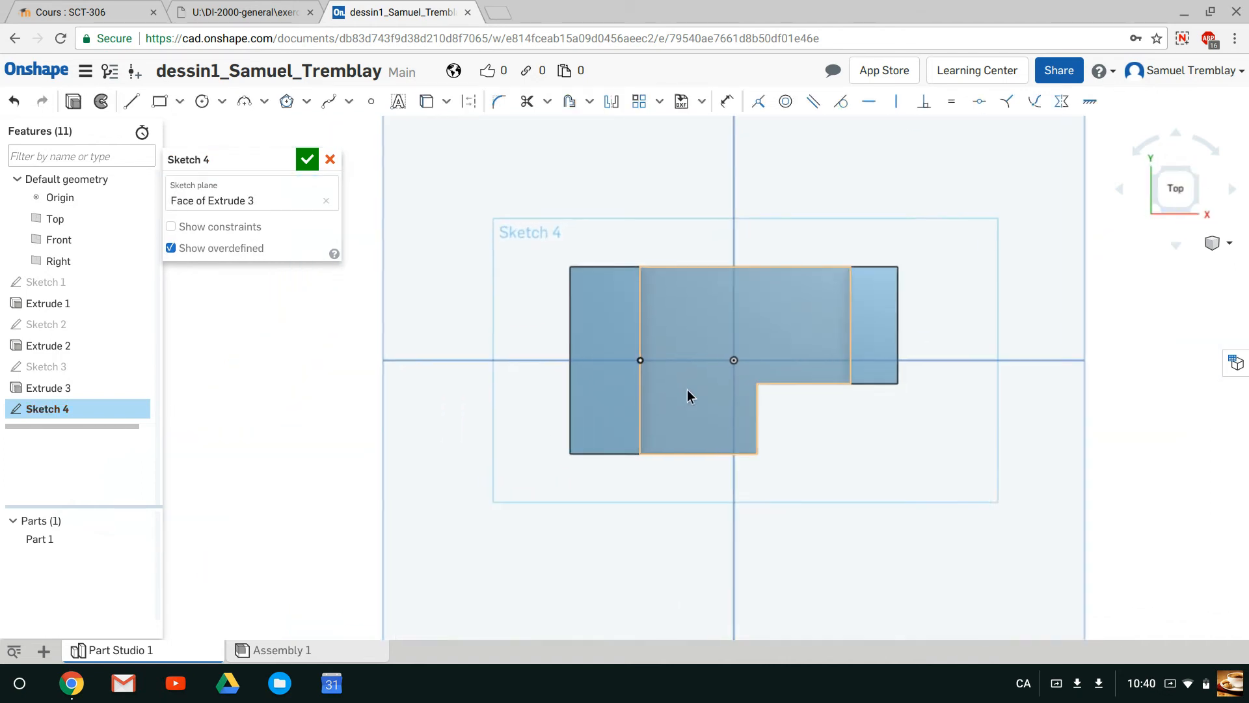
middle_click_drag(935, 427, 820, 486)
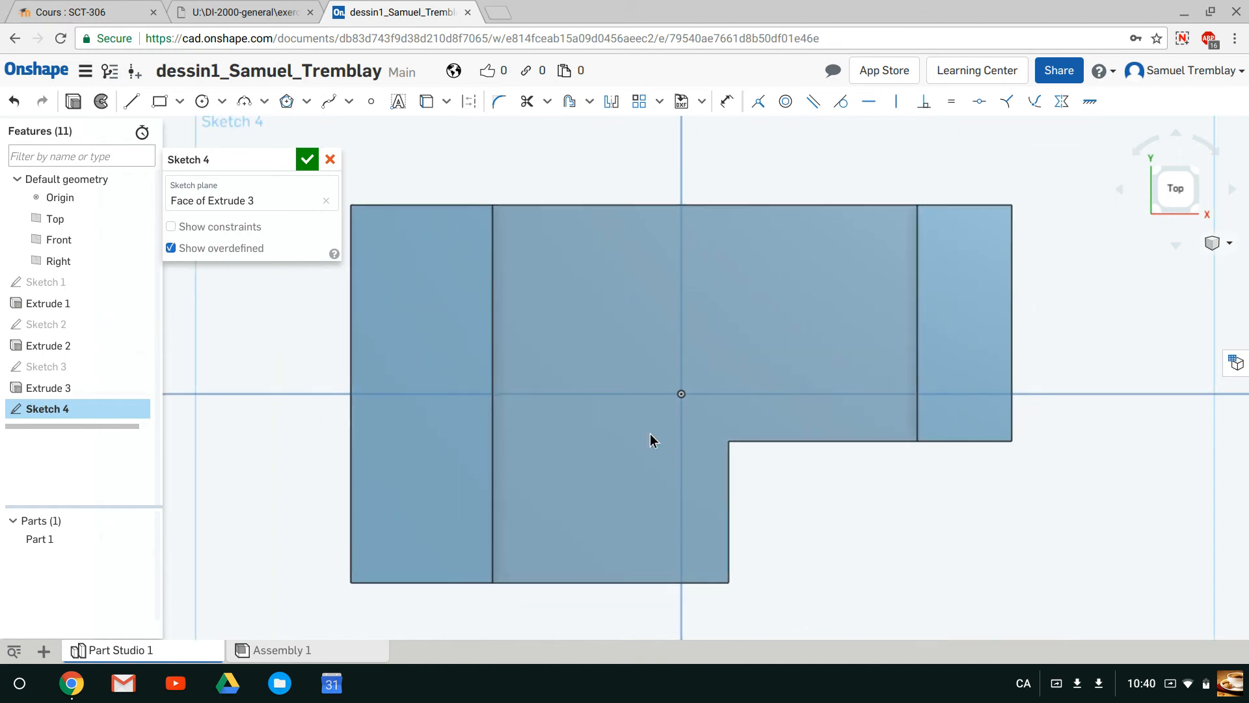
left_click(367, 104)
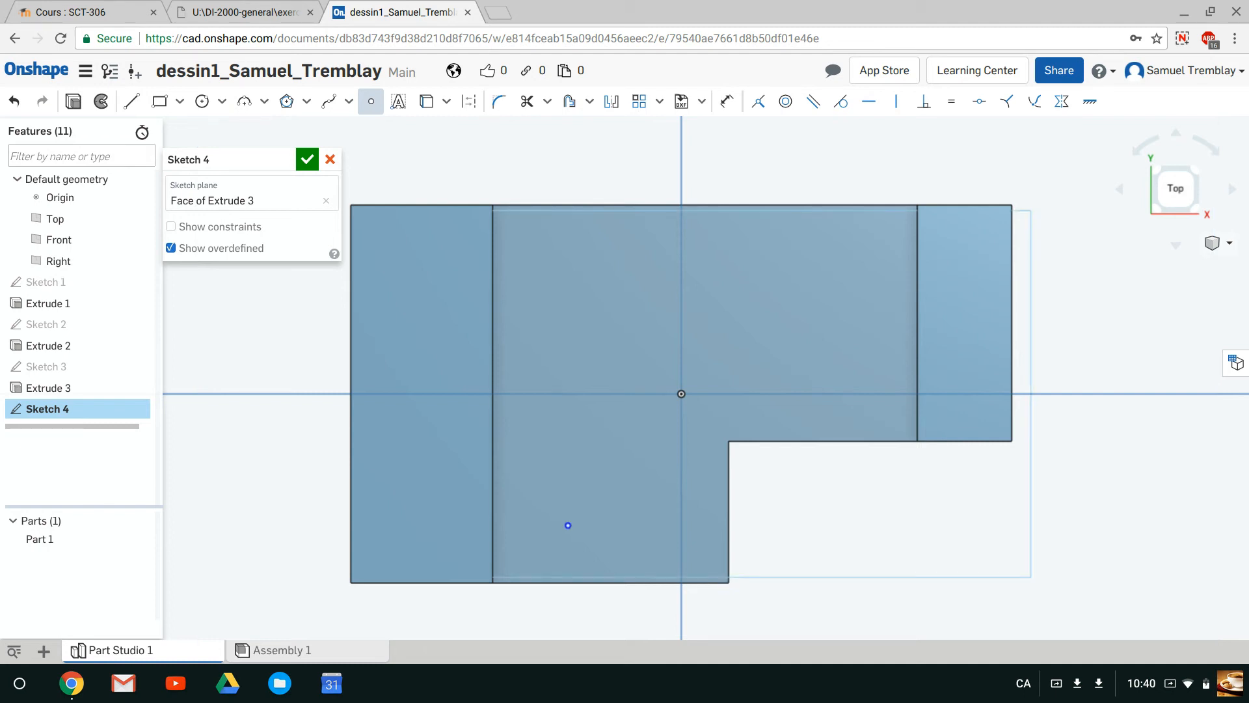
Step: Dimension the sketch point's horizontal distance from the notch's side edge as 15 mm
left_click(729, 105)
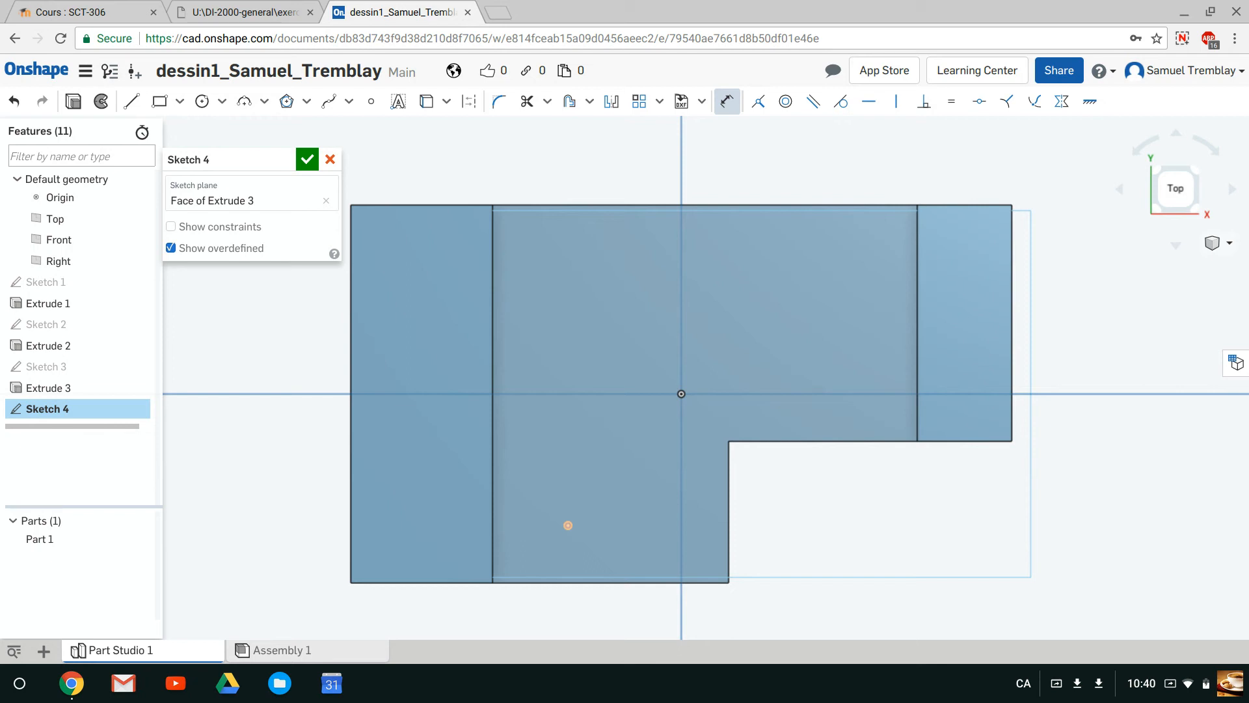
left_click(728, 512)
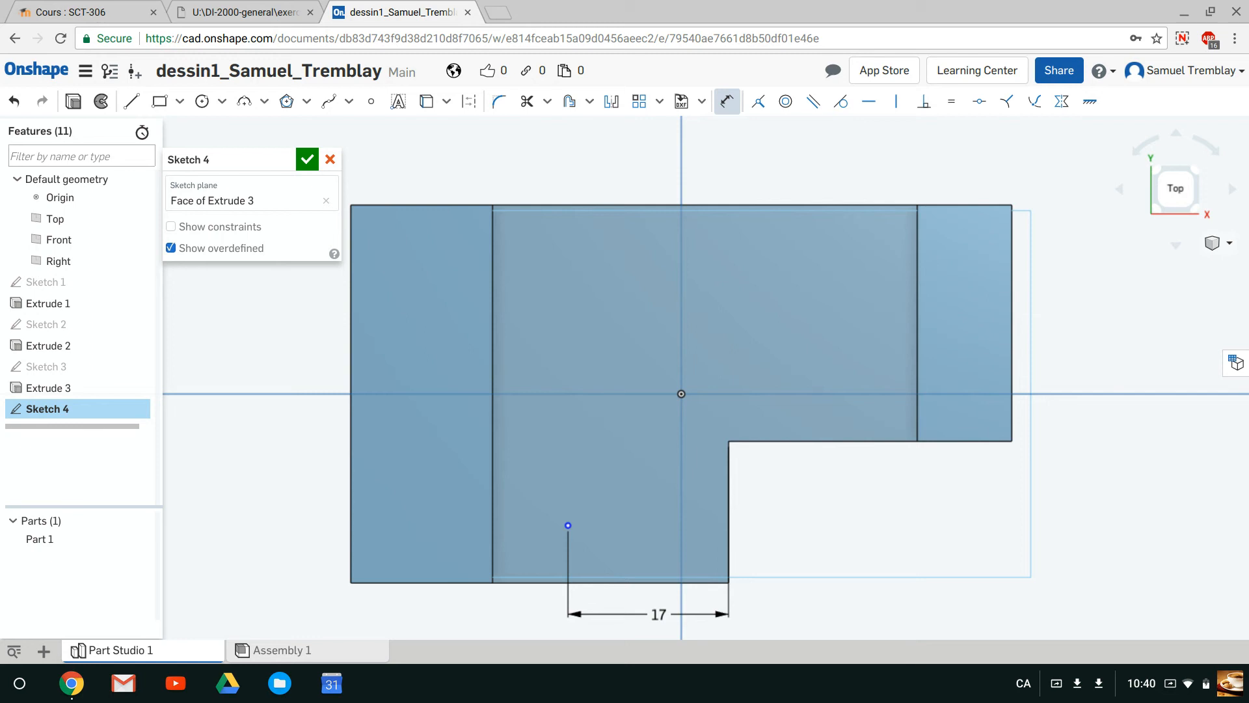
double_click(658, 615)
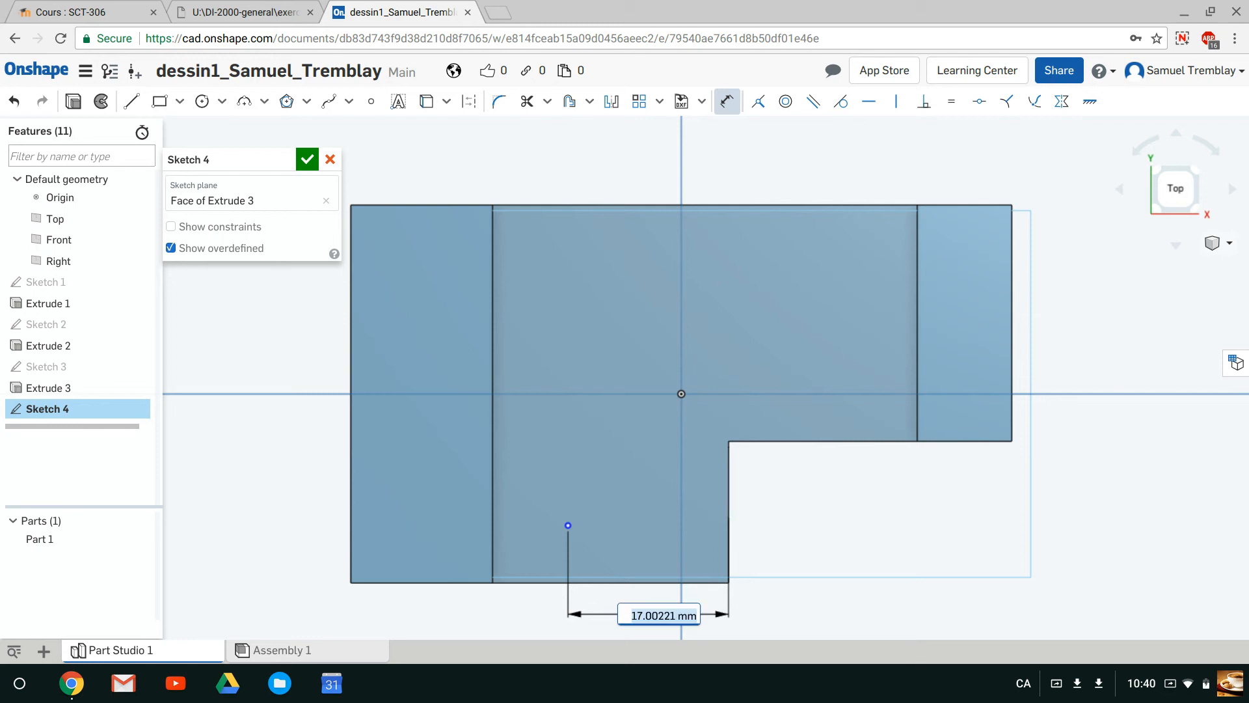
type("15")
key("Return")
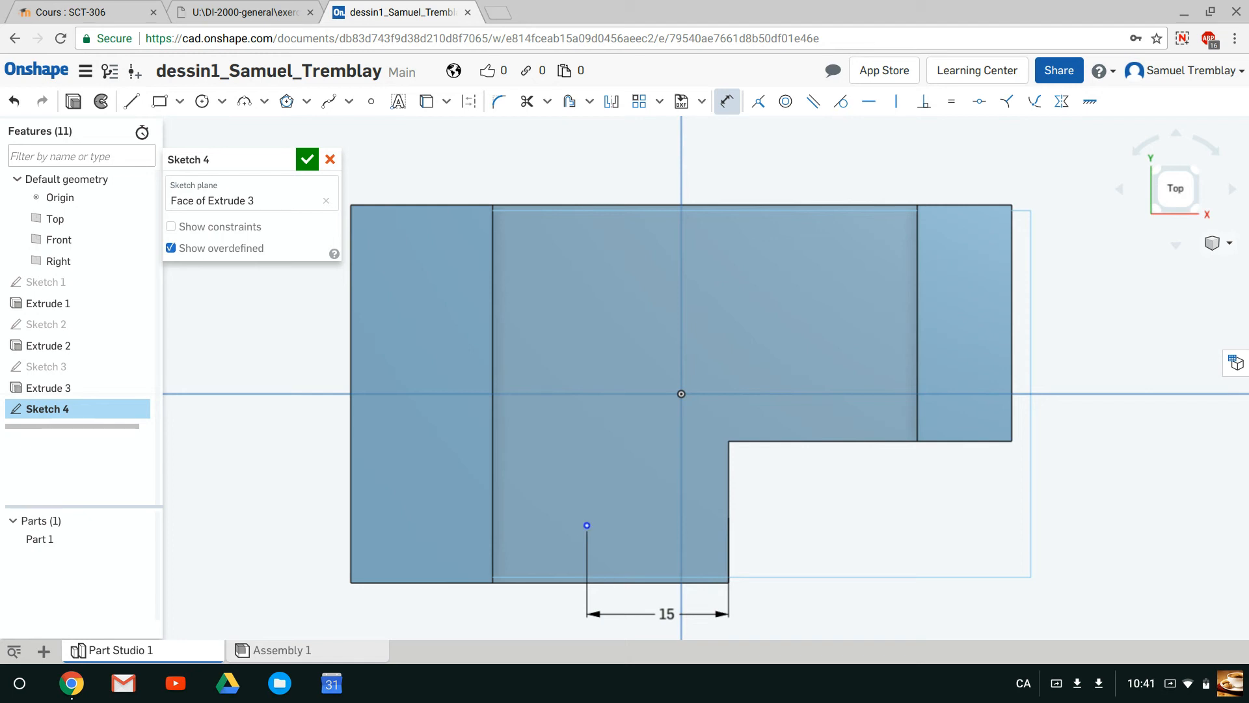
Step: Dimension the point 10 mm from the part's front edge and finish the sketch
left_click(609, 582)
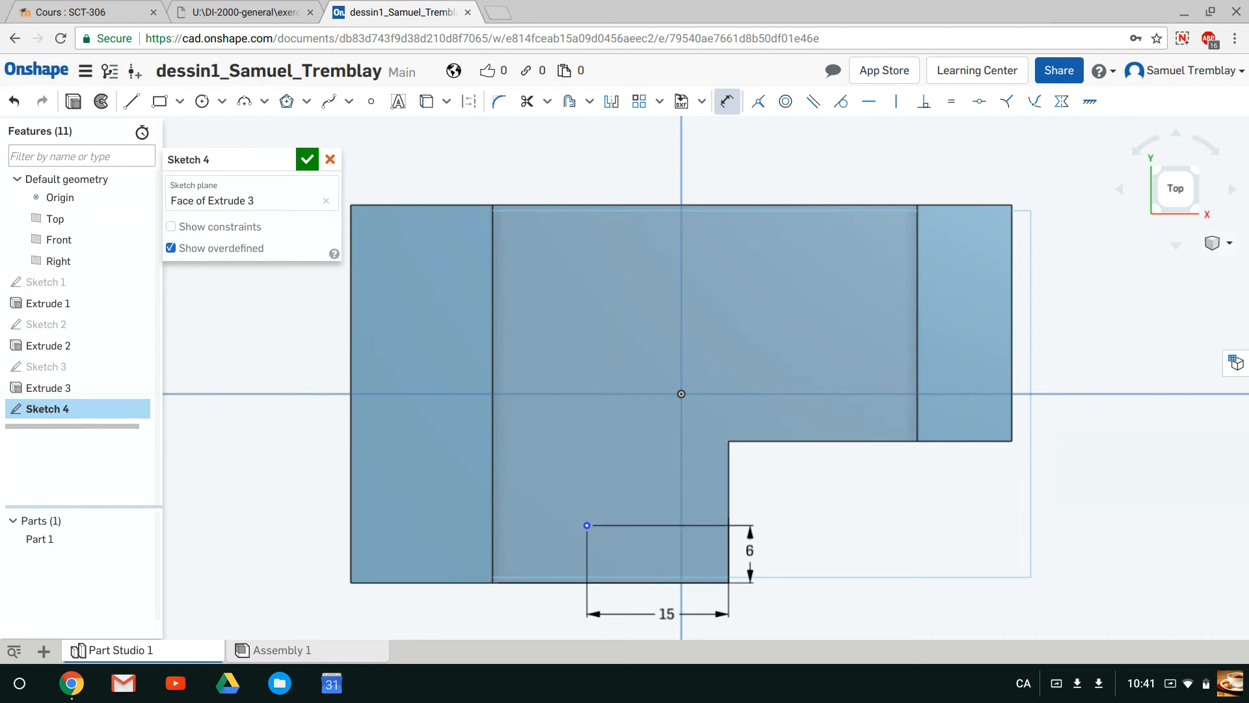
left_click(753, 554)
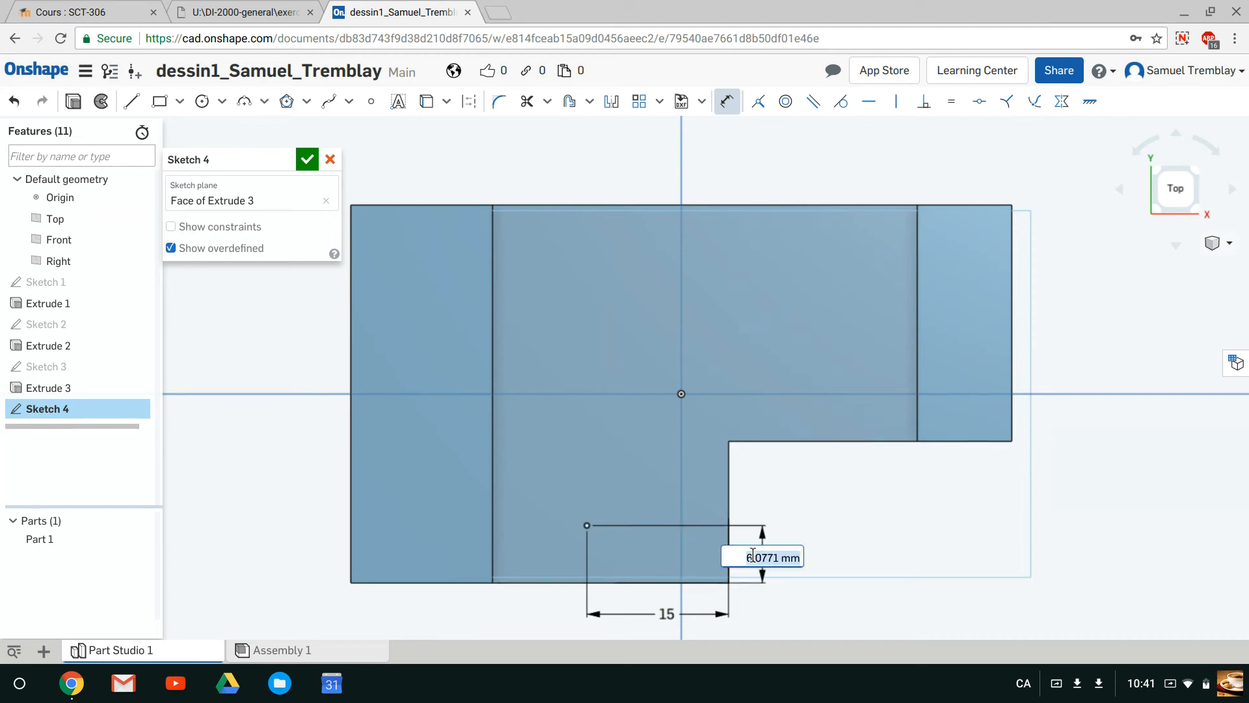
type("10")
key("Return")
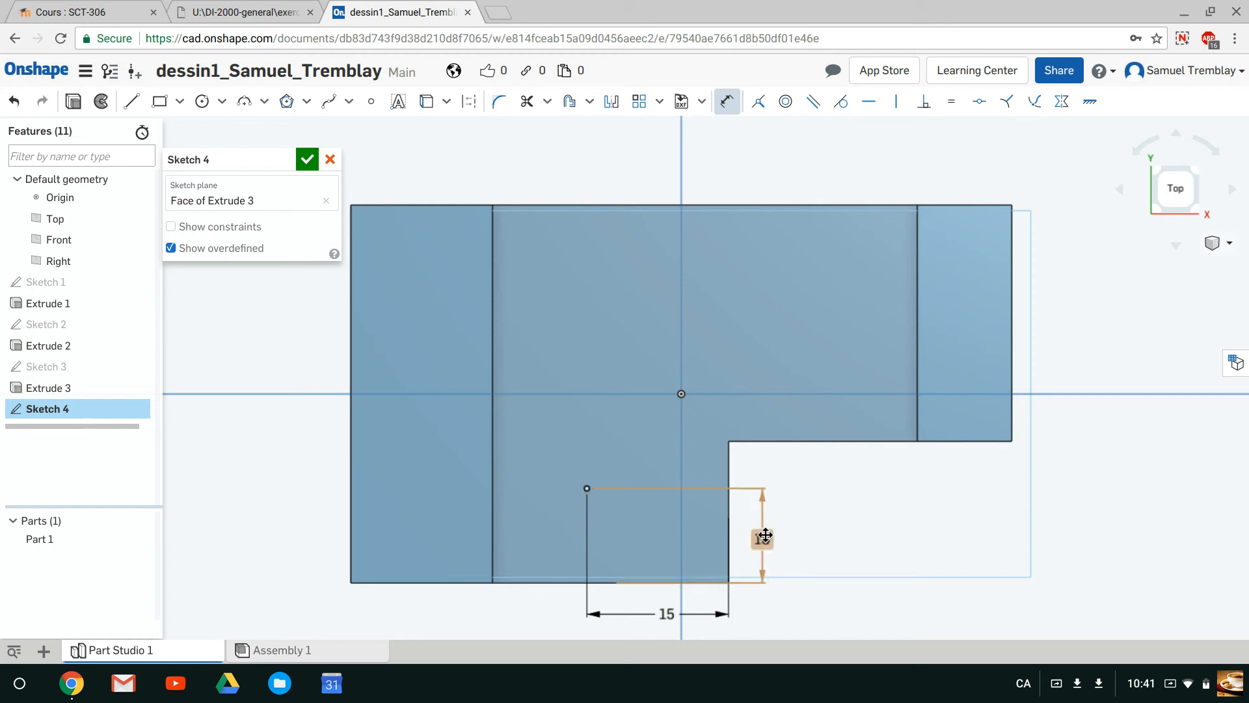
left_click(303, 162)
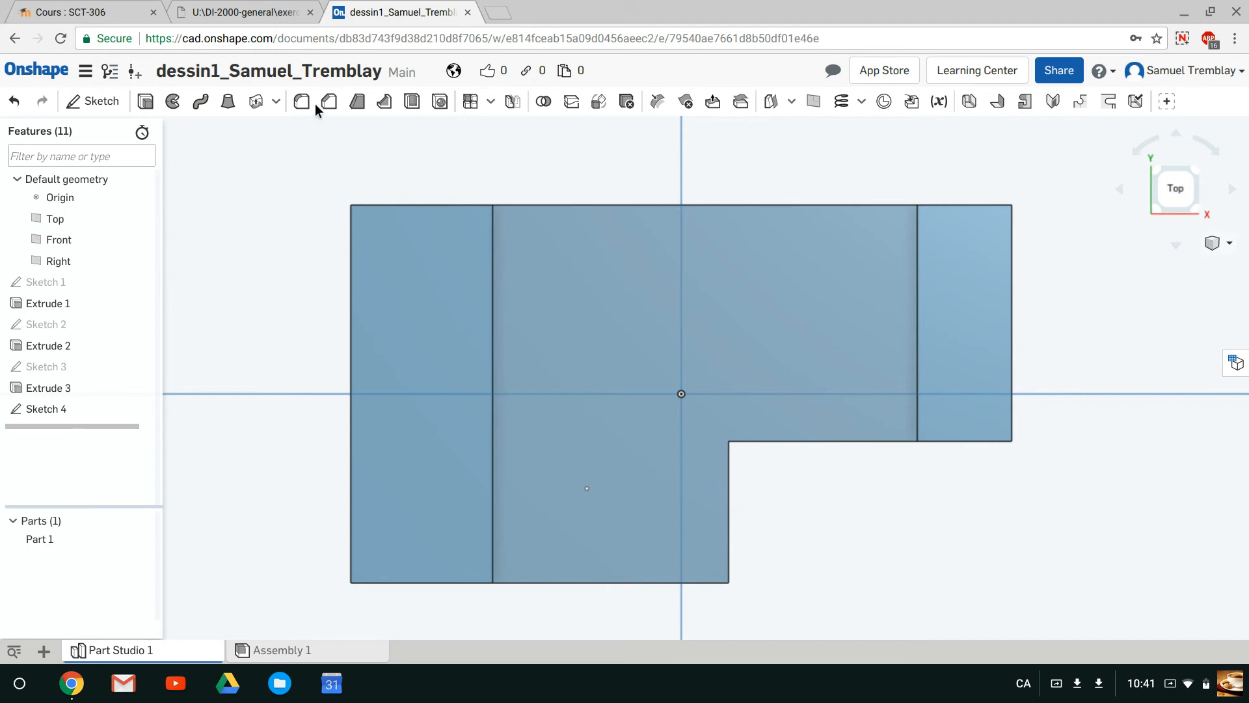
Step: Check the reference drawing, then create a simple 10 mm through hole at the sketched point in the part's floor
left_click(252, 13)
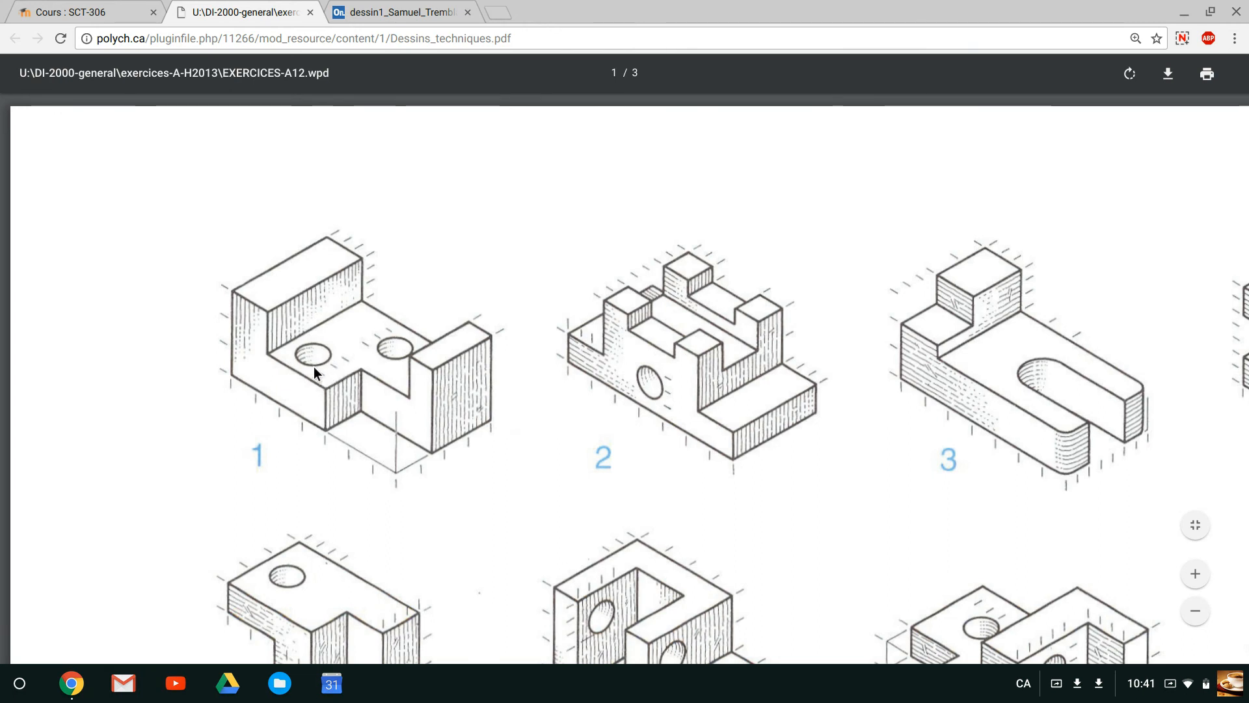
left_click(401, 14)
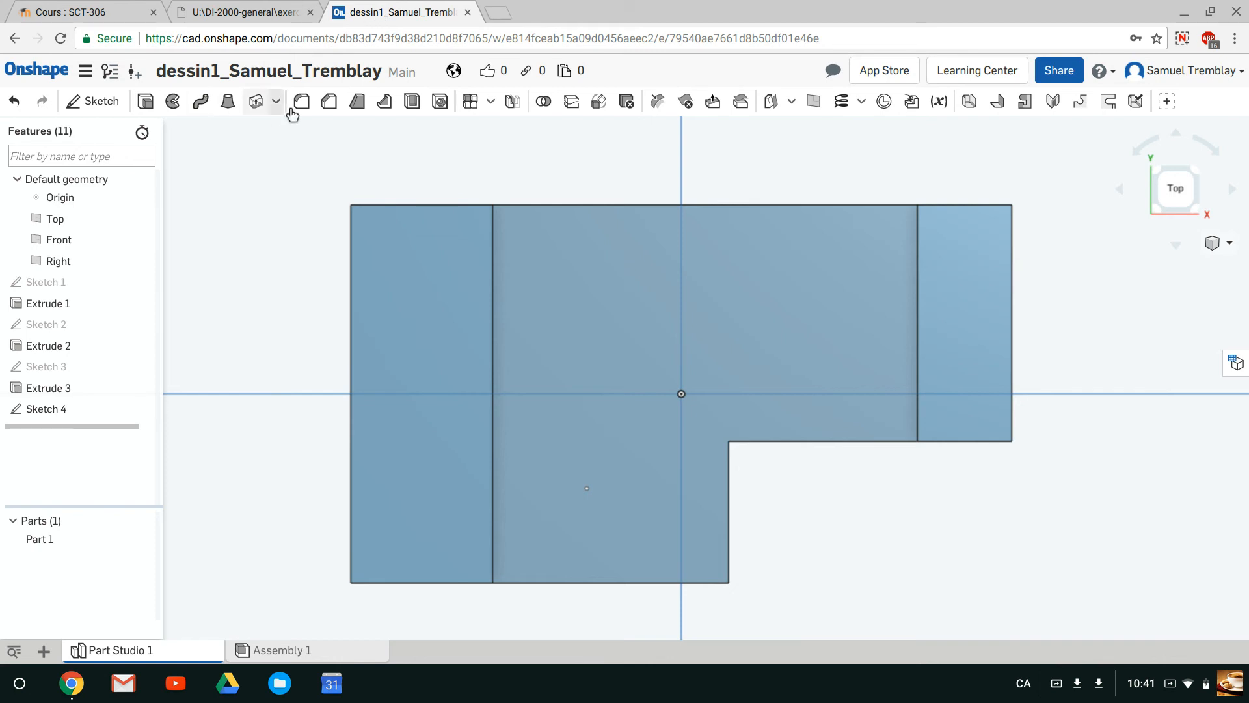
left_click(438, 103)
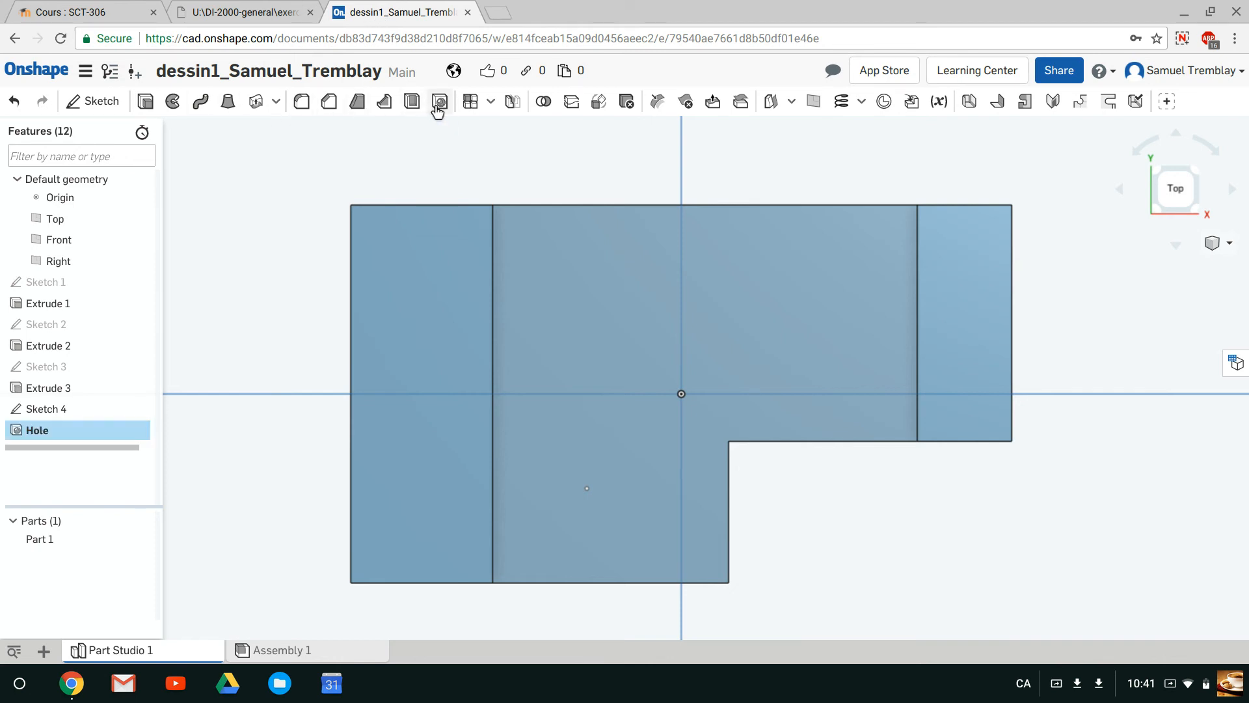
left_click(587, 489)
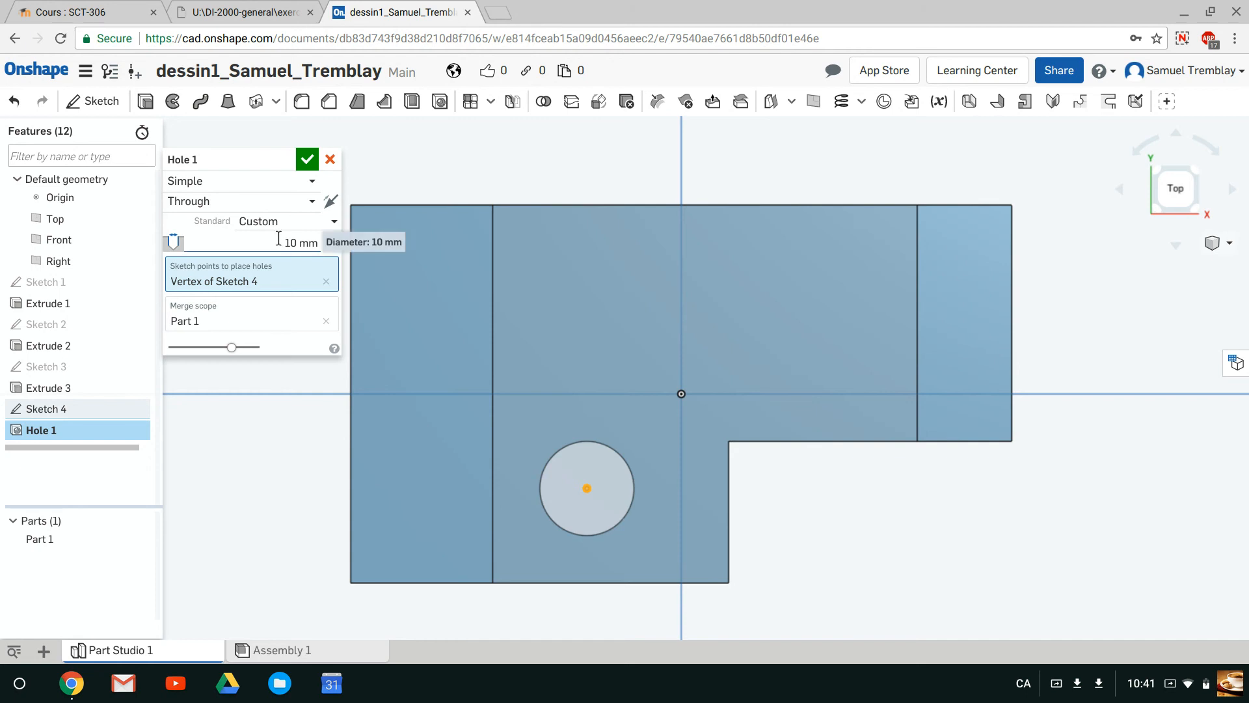
left_click(306, 161)
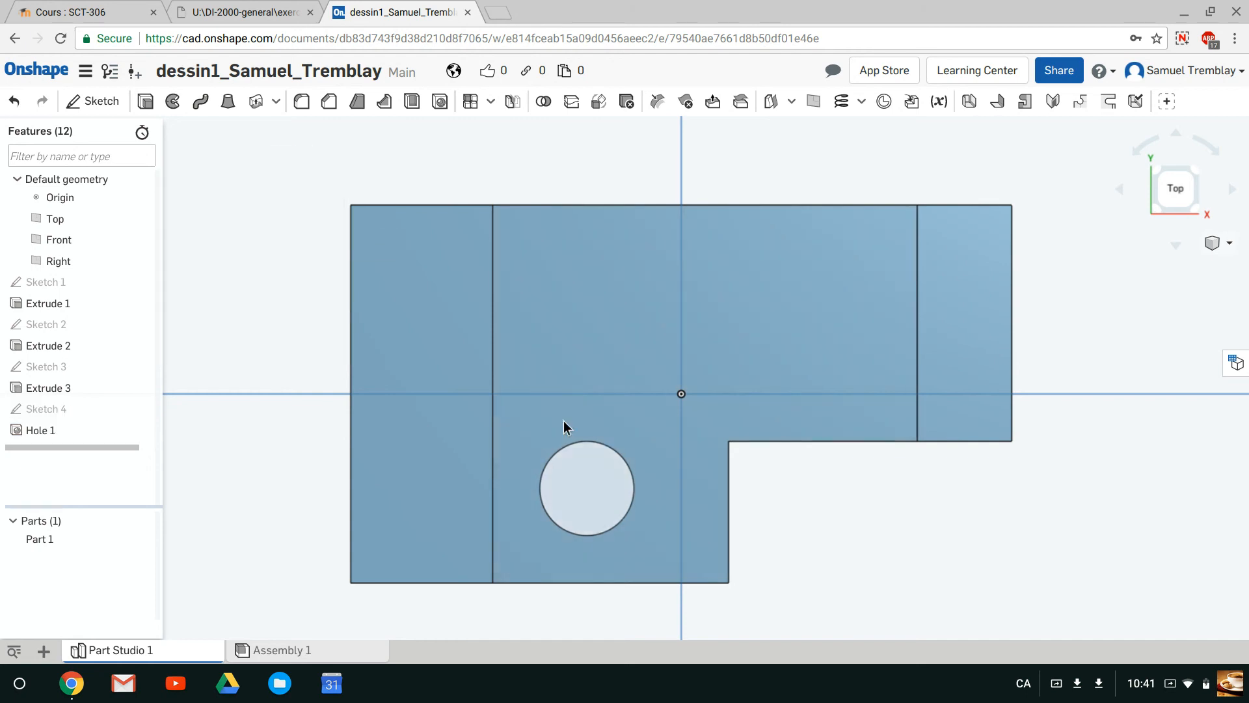
left_click(1198, 212)
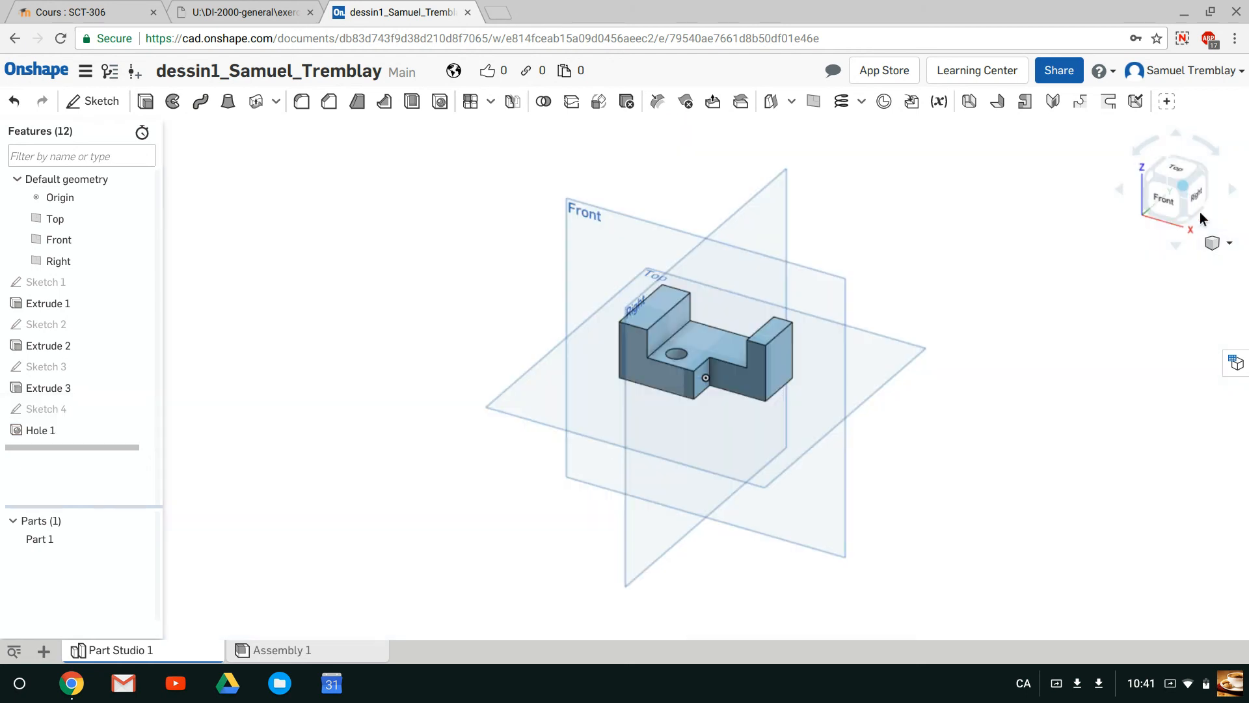
scroll(668, 362, "up", 6)
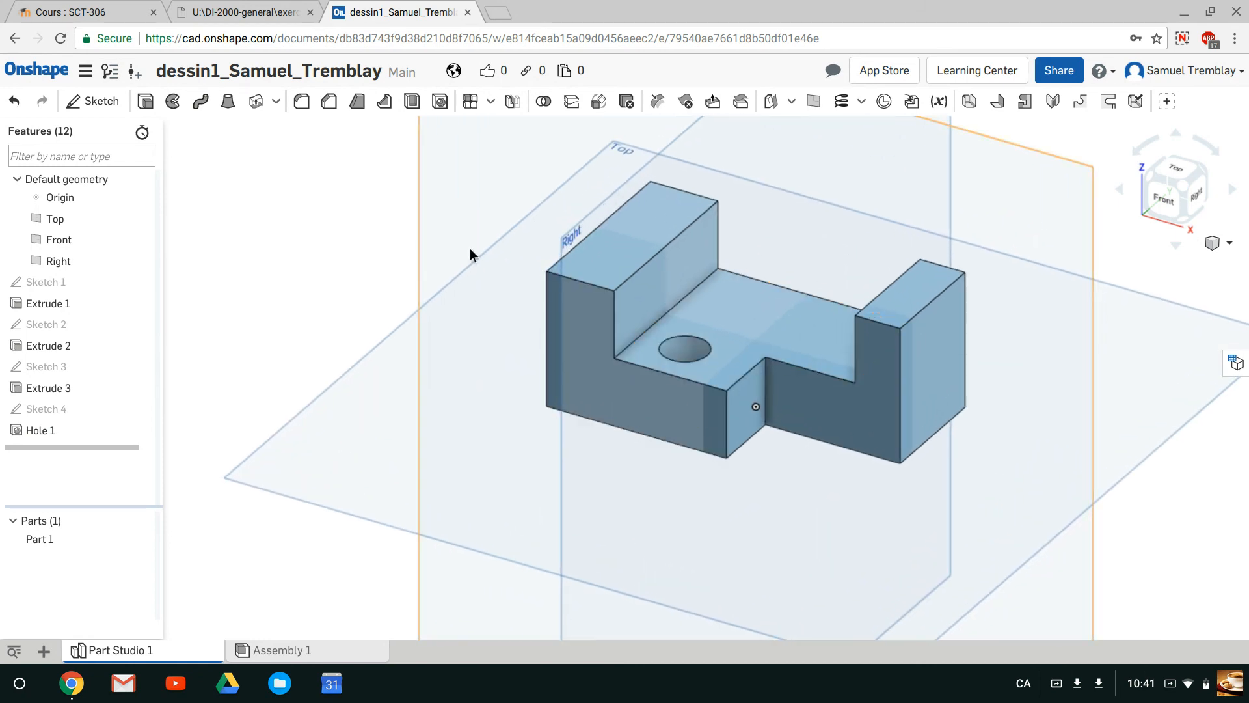
Step: Start another sketch on the recessed floor face and place a point about 13 mm from the smaller block and 8 mm from the rear edge
left_click(243, 18)
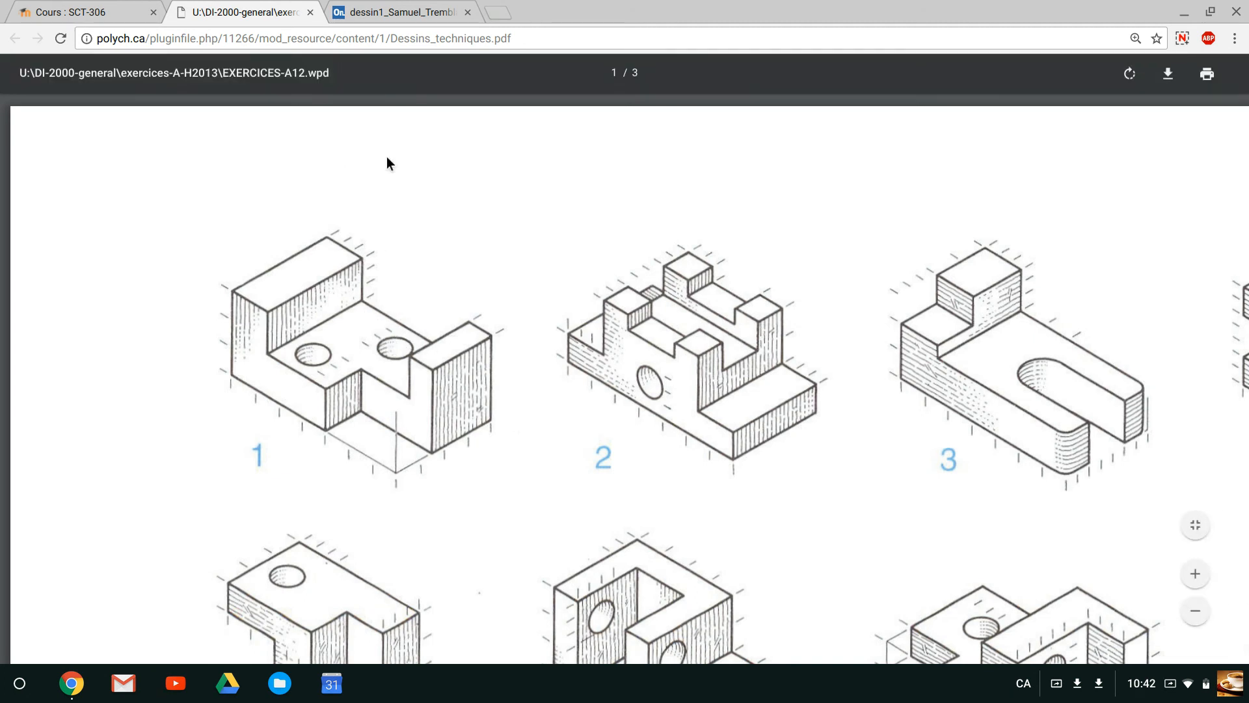
left_click(351, 12)
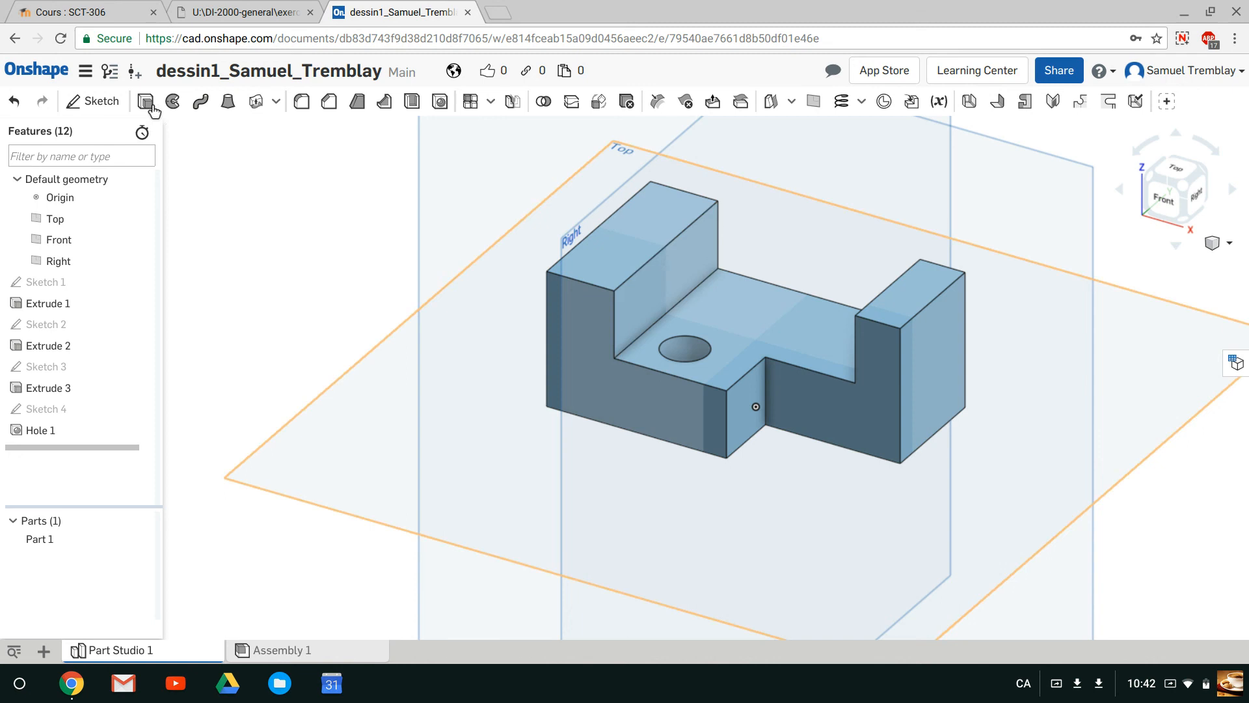
left_click(95, 104)
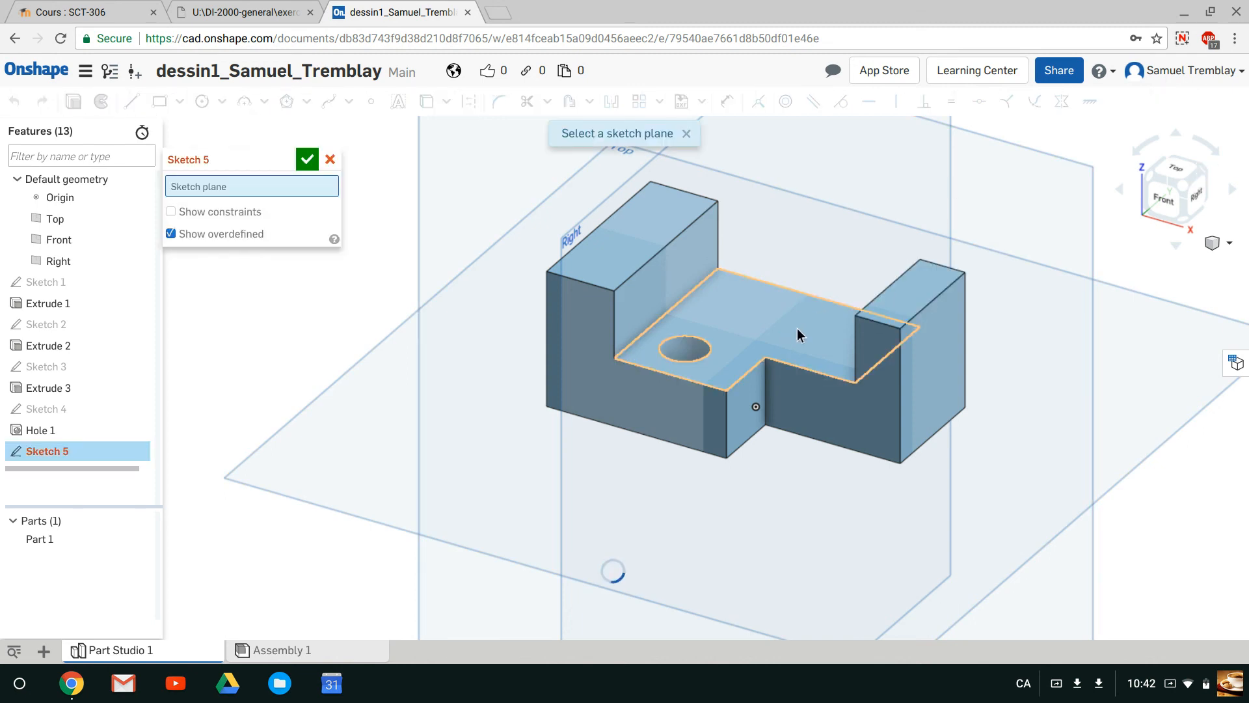
left_click(1180, 168)
scroll(760, 341, "up", 5)
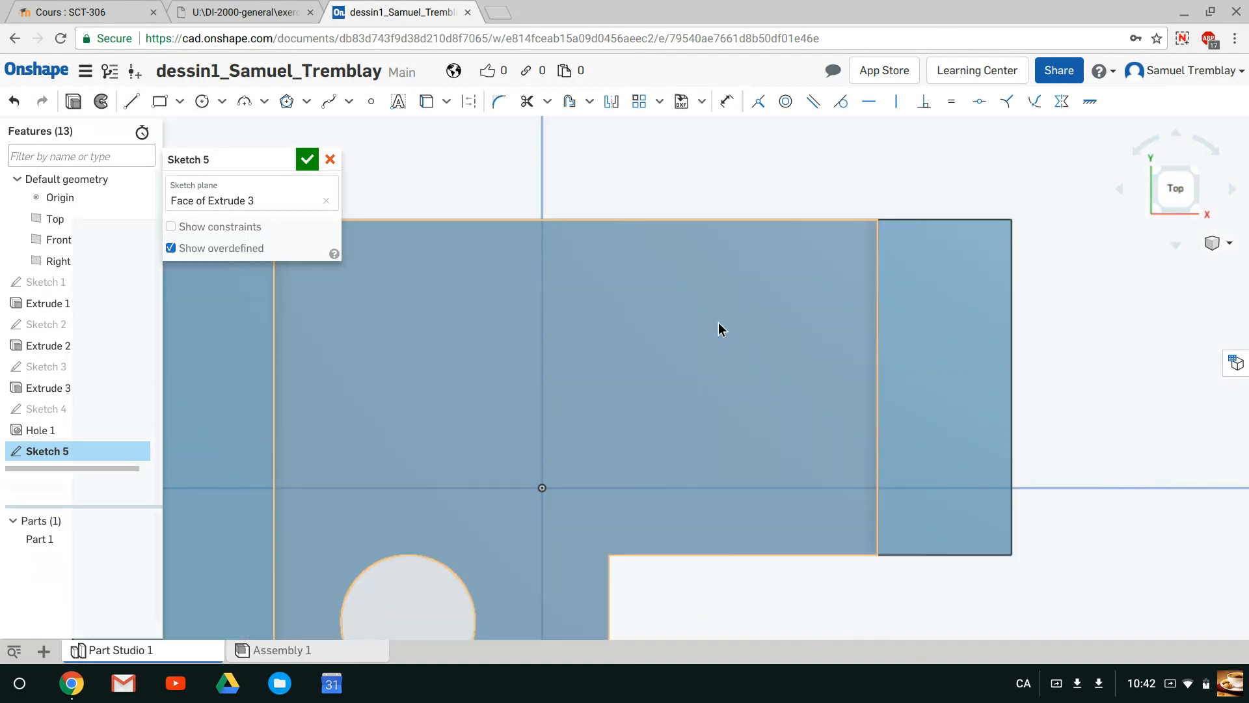
left_click(371, 101)
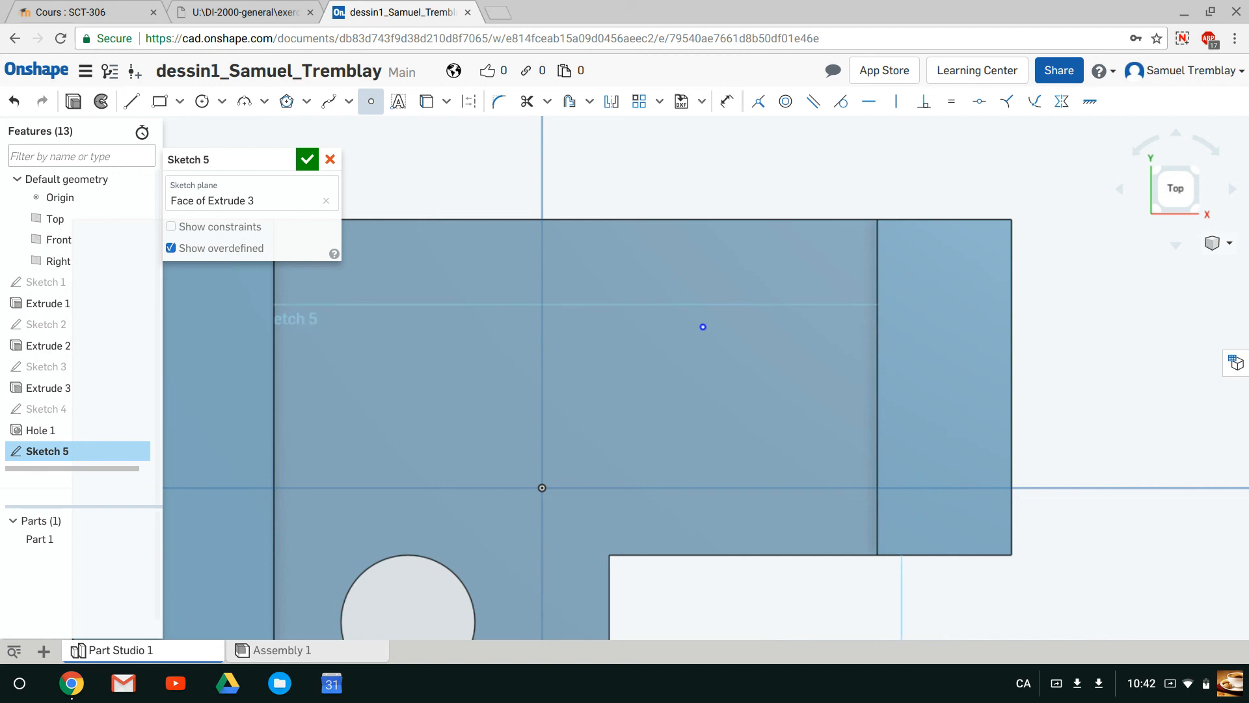
Step: Dimension the new point 20 mm from the inner edge of the smaller upright block
left_click(729, 105)
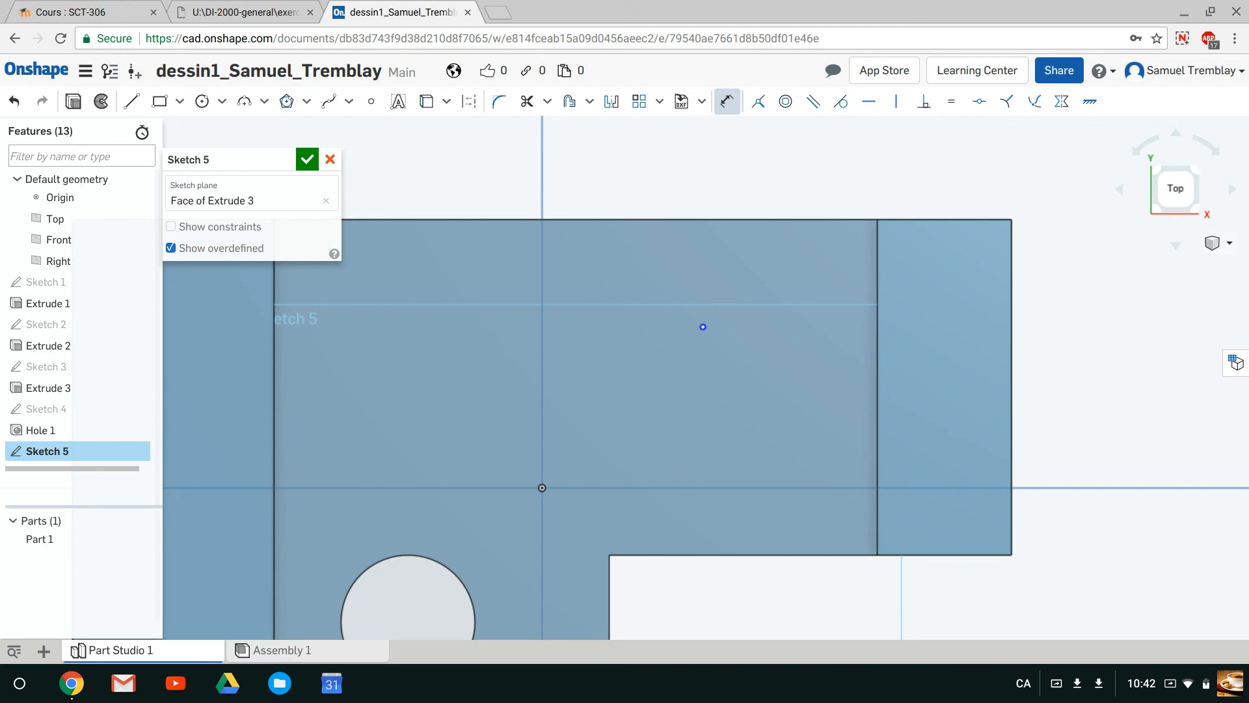
left_click(876, 341)
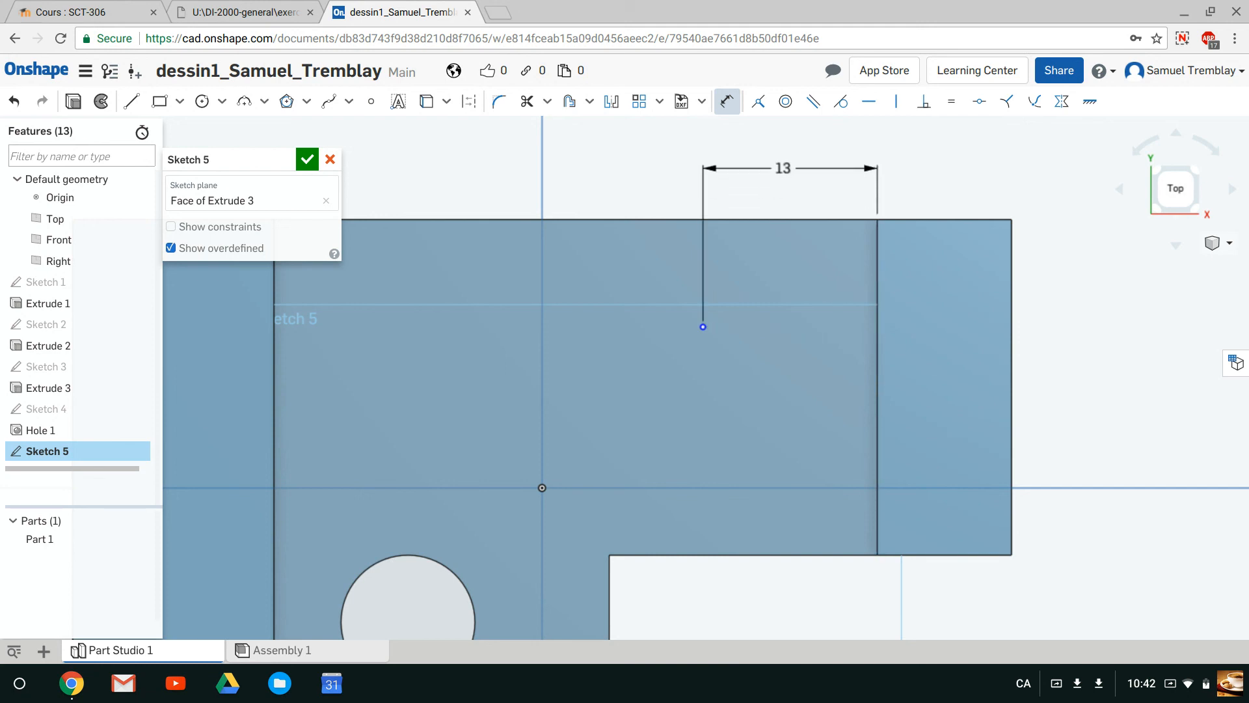
left_click(783, 167)
type("20")
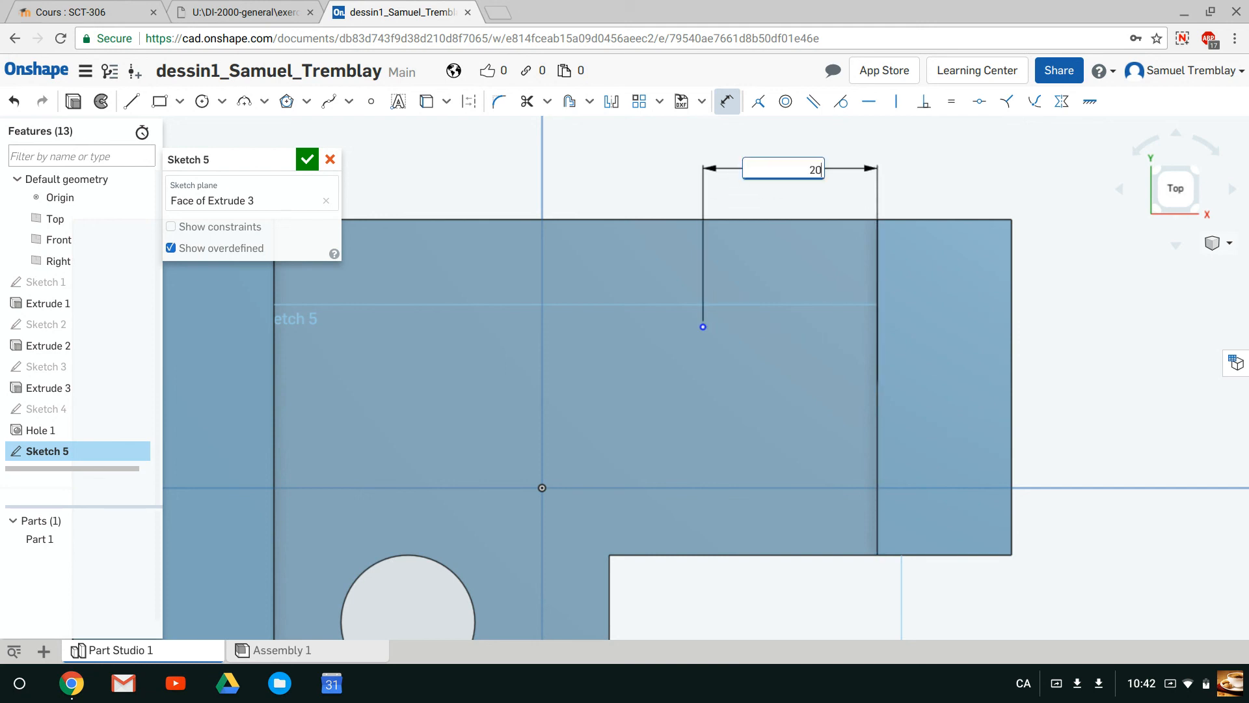
key("Return")
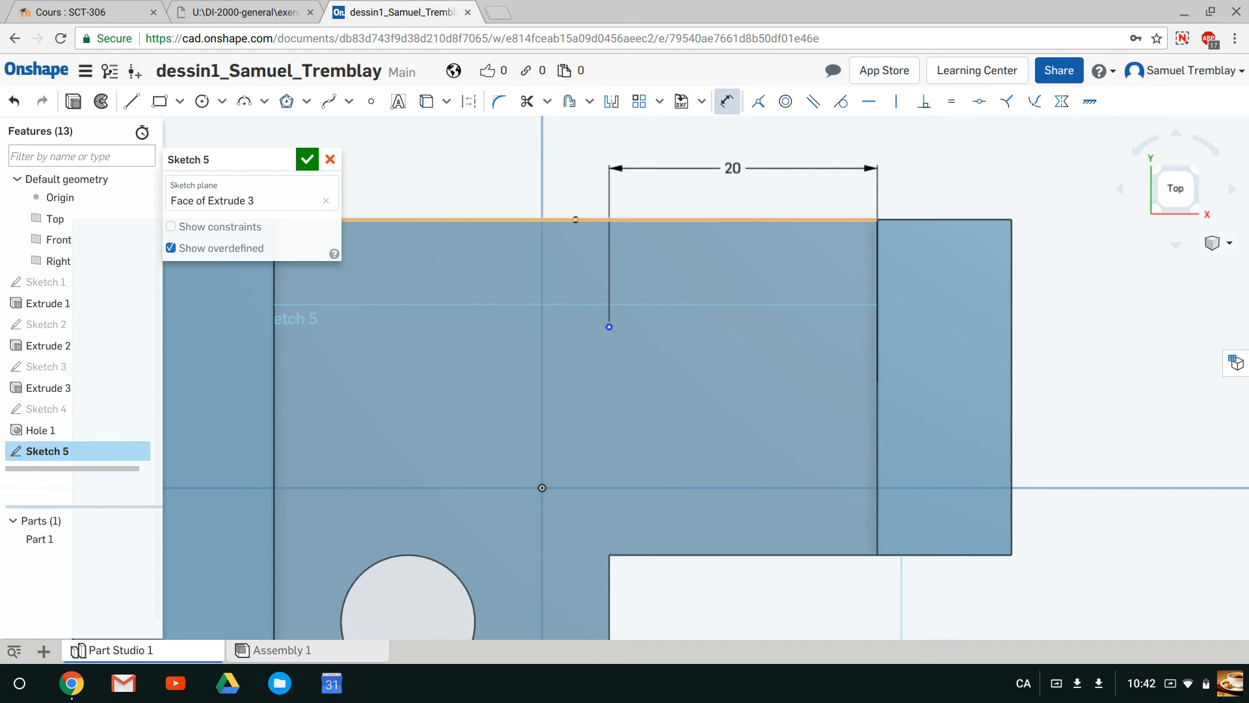
Step: Dimension the new point 10 mm from the part's rear edge and finish the sketch
left_click(575, 220)
left_click(609, 326)
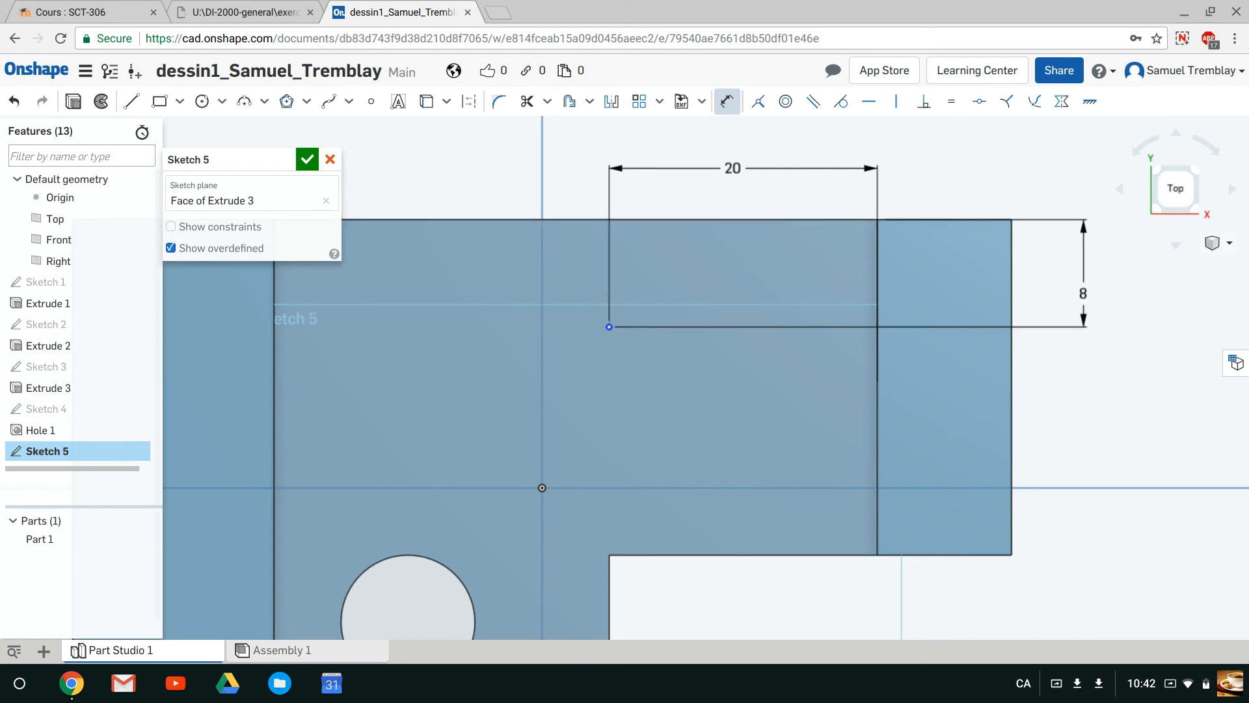
left_click(1086, 277)
type("8")
key("Return")
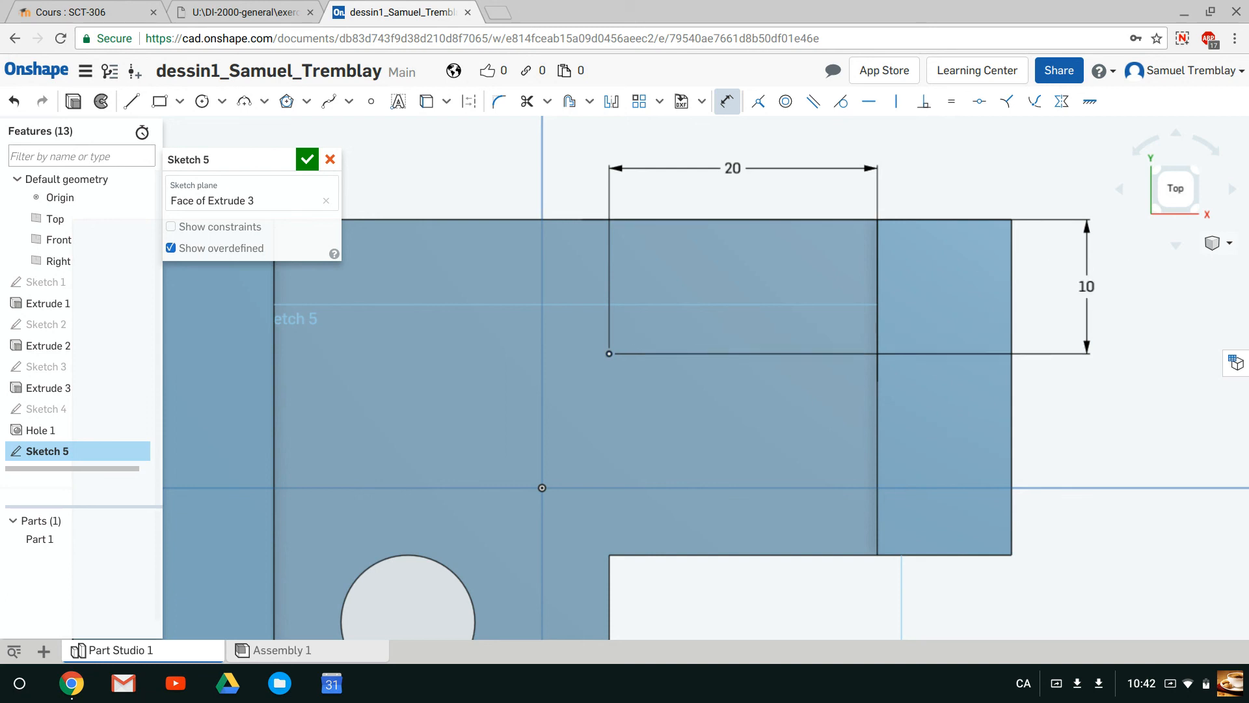
left_click(307, 159)
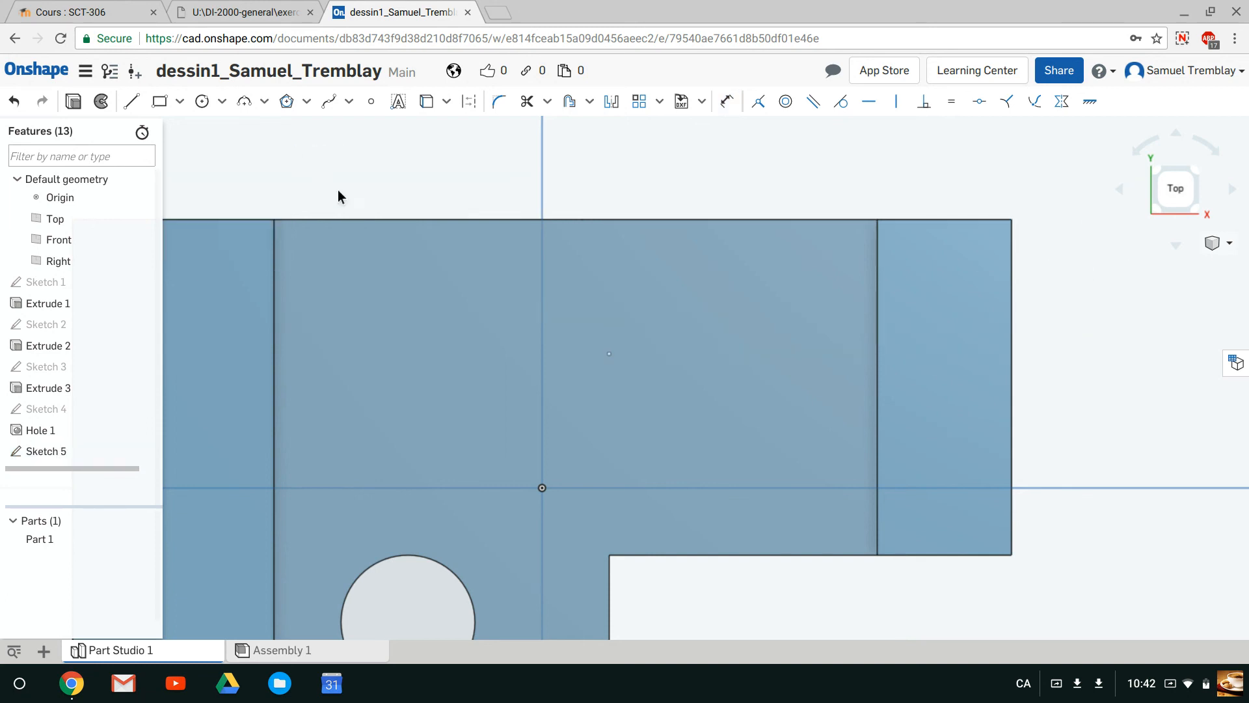
Step: Create a second simple 10 mm through hole at the new sketch point near the rear edge
left_click(436, 104)
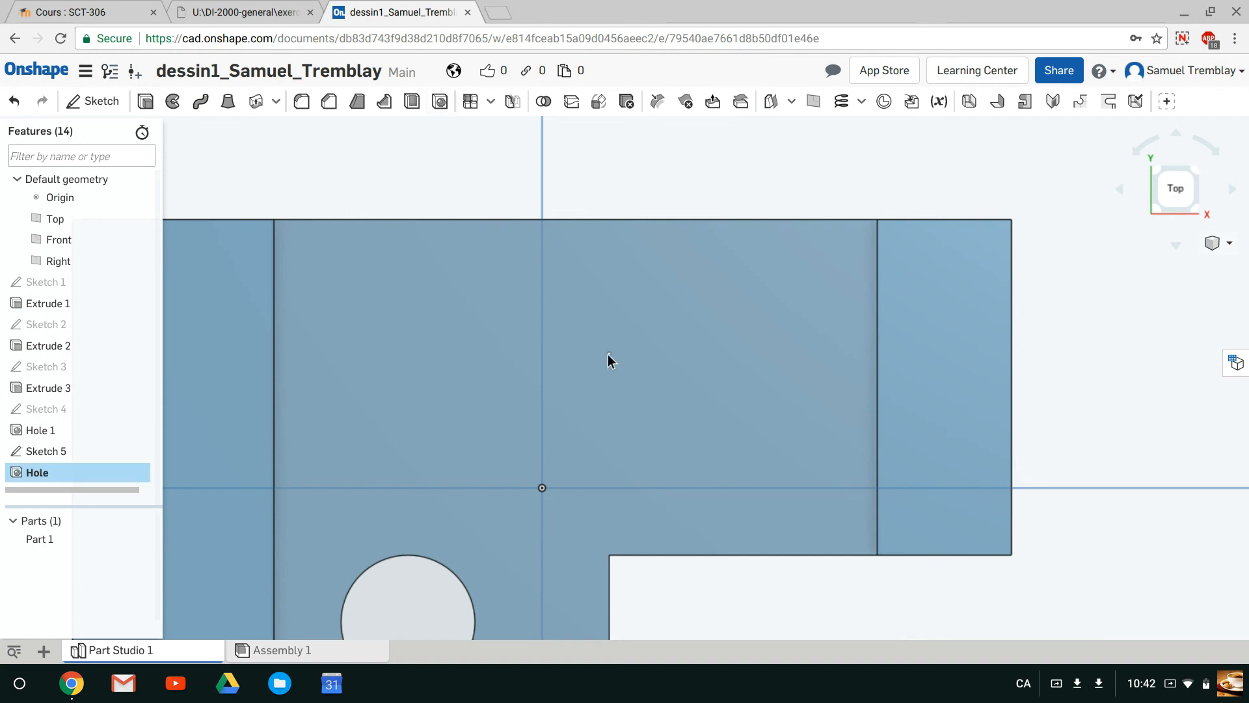
left_click(608, 354)
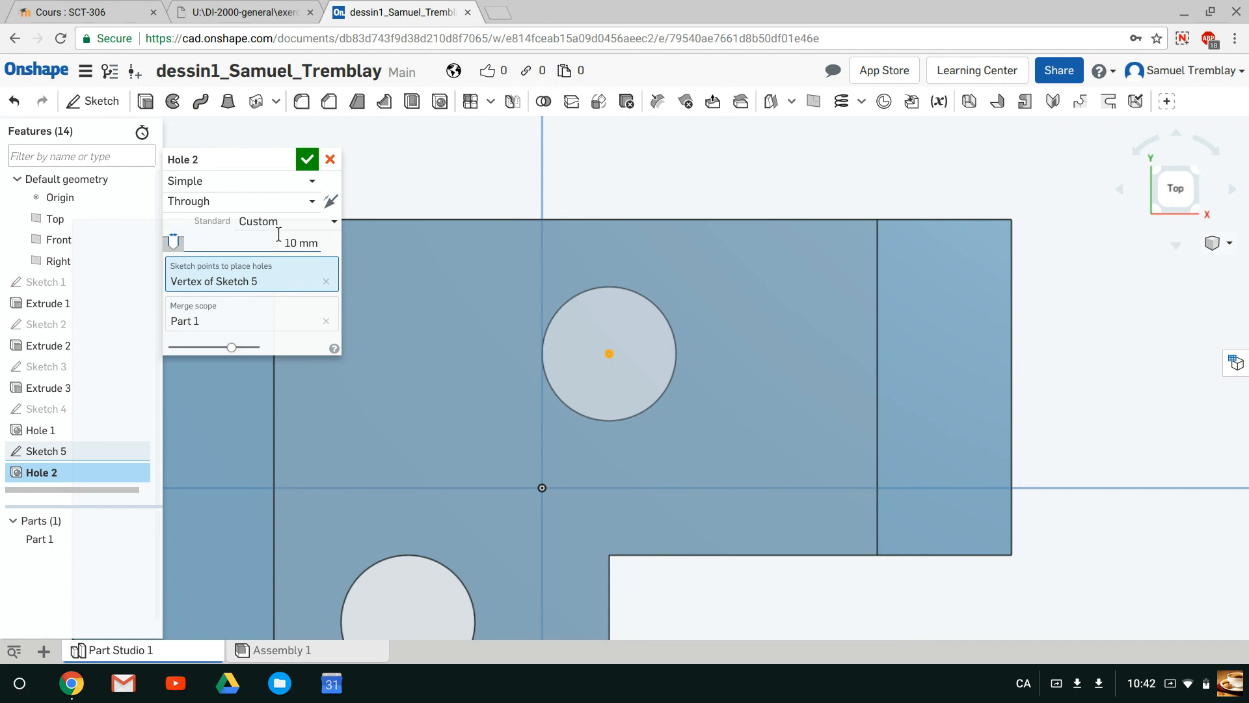
left_click(307, 163)
left_click(1197, 205)
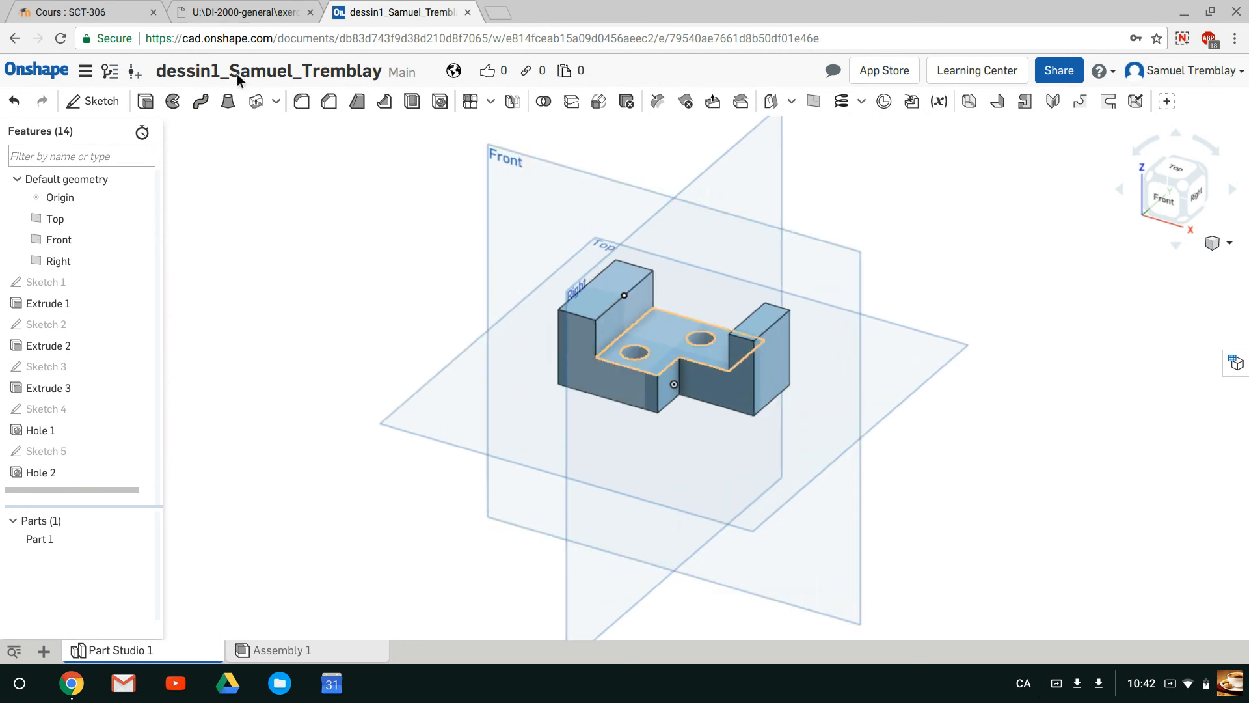
Step: Compare the modelled part with drawing 1 in the reference PDF
left_click(241, 11)
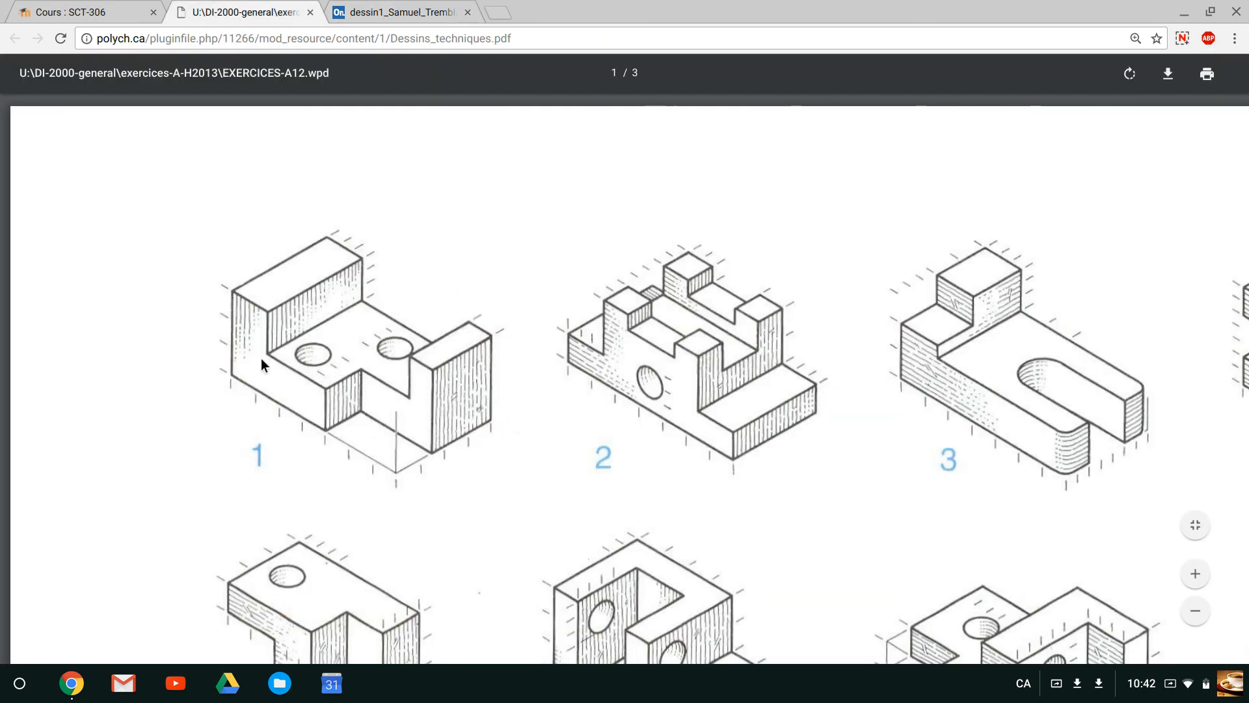
left_click(420, 13)
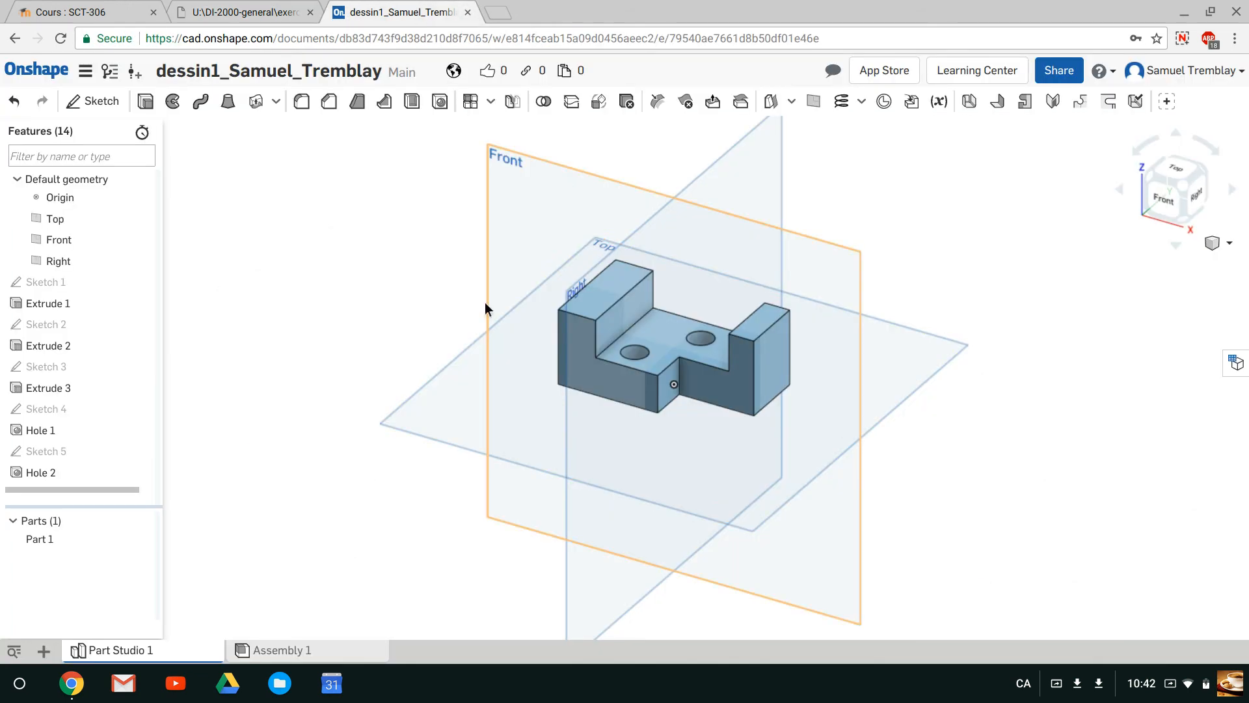
left_click(1179, 40)
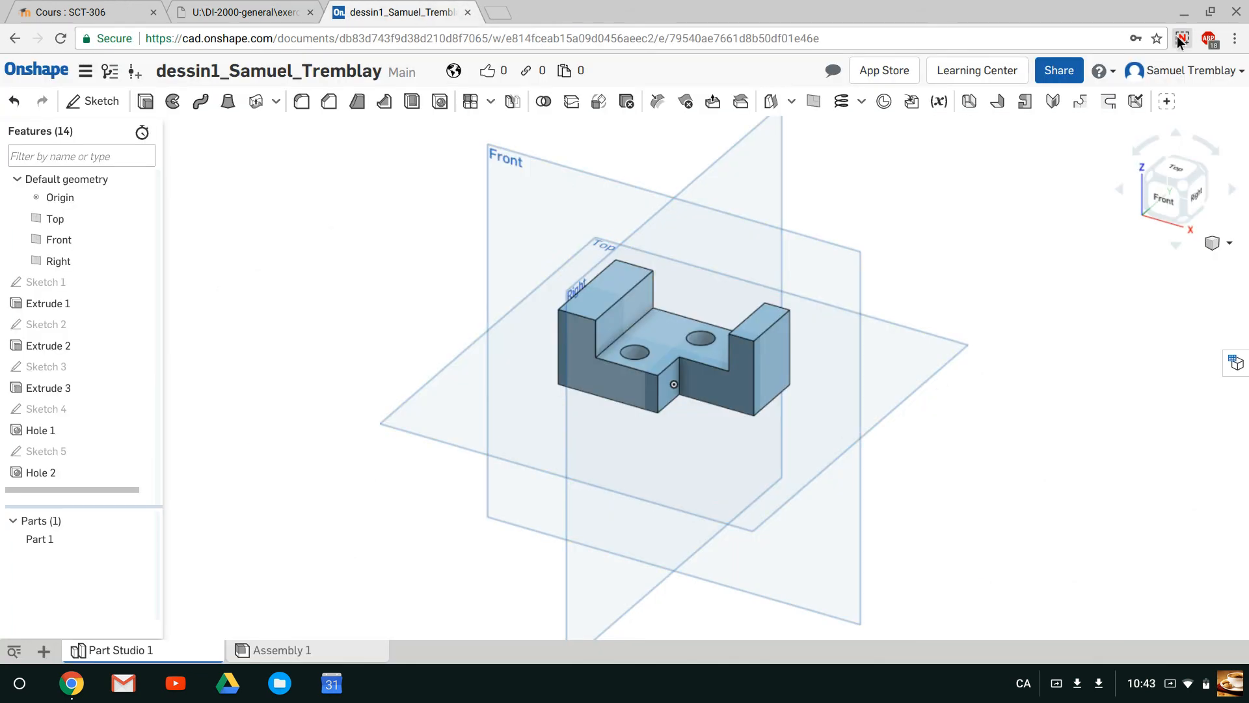